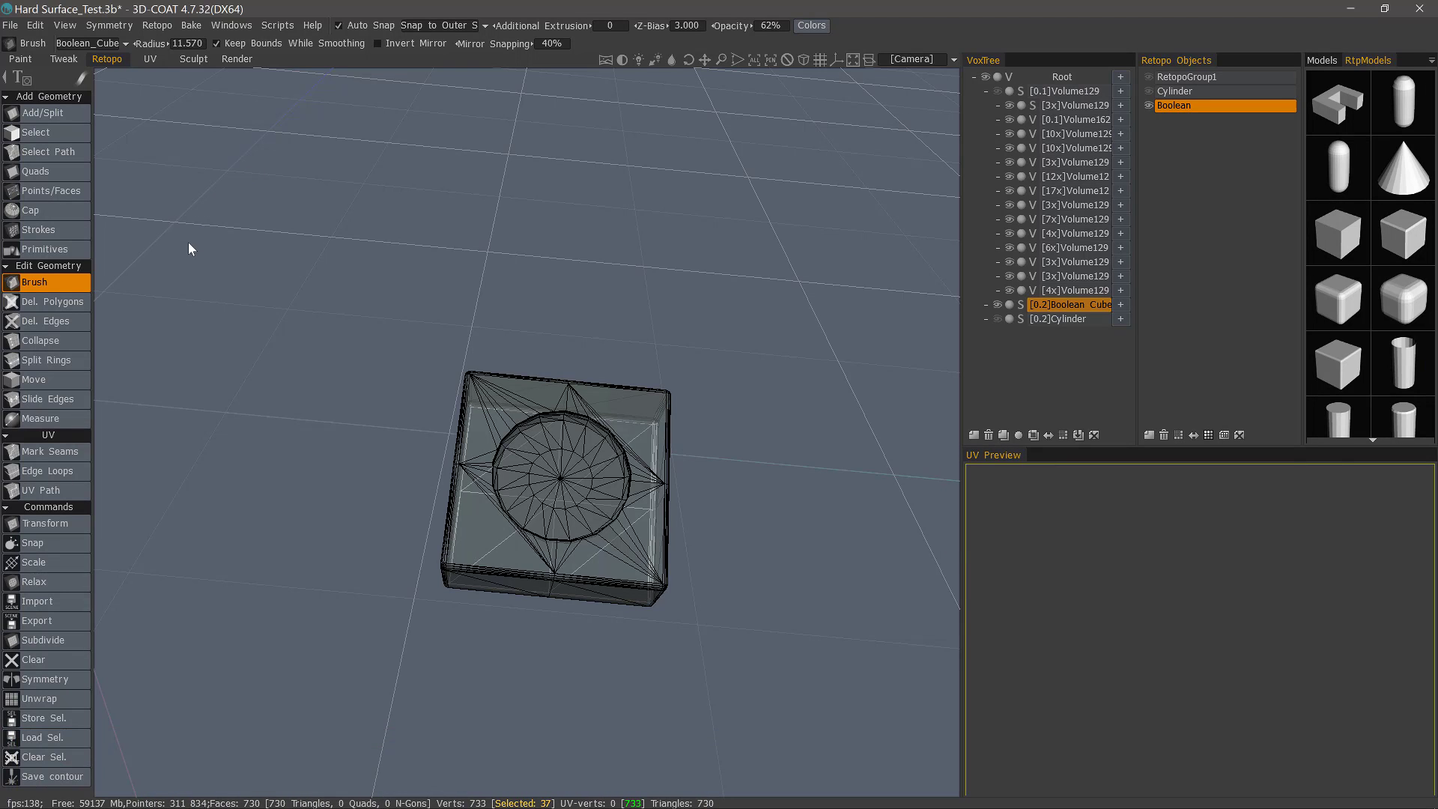
Step: Hide the Boolean retopo object and the Boolean Cube volume, and add a new empty retopo group
{"action": "left_click_drag", "start_coordinate": [91, 262], "coordinate": [106, 264]}
{"action": "scroll", "coordinate": [107, 263], "scroll_direction": "down", "scroll_amount": 3}
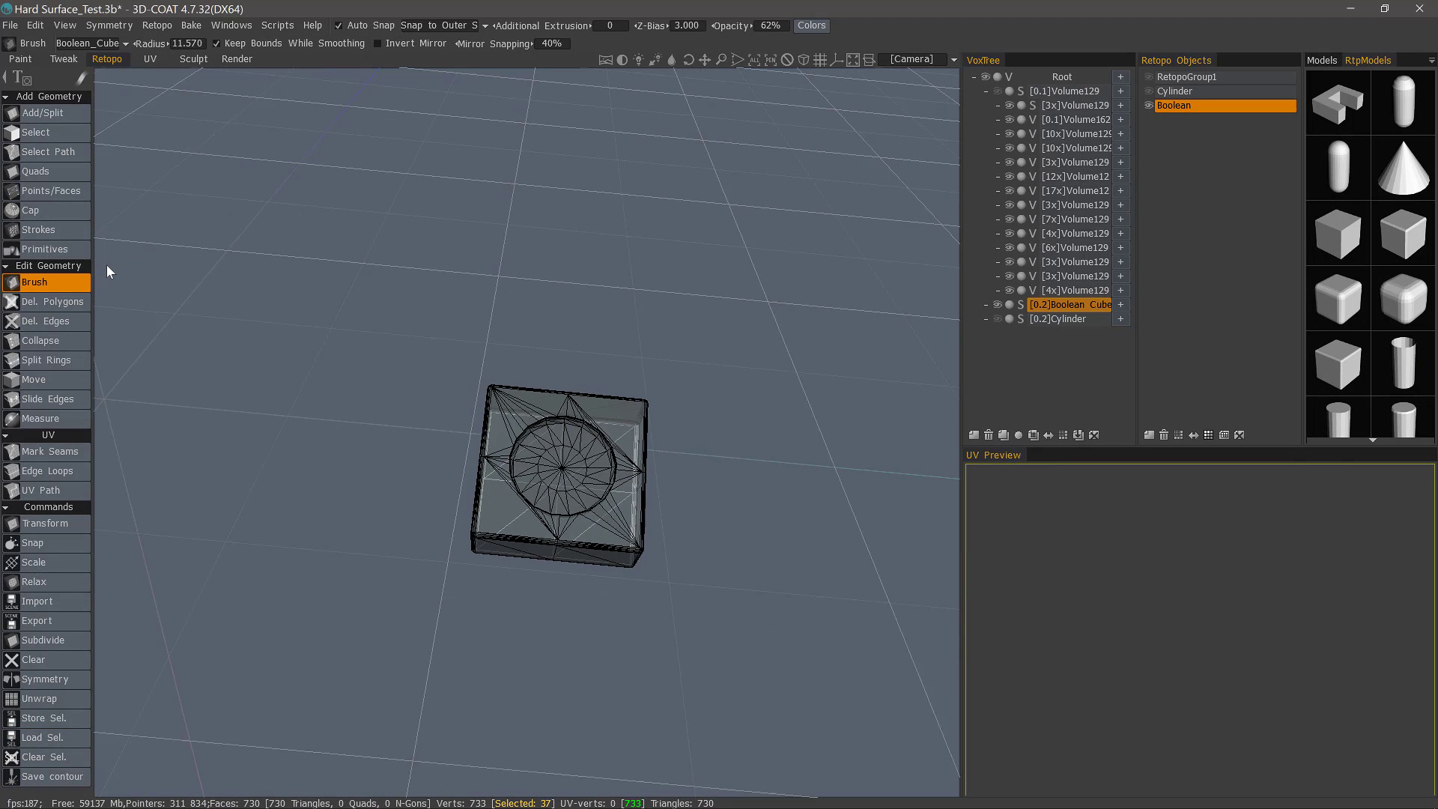
{"action": "left_click", "coordinate": [1149, 107]}
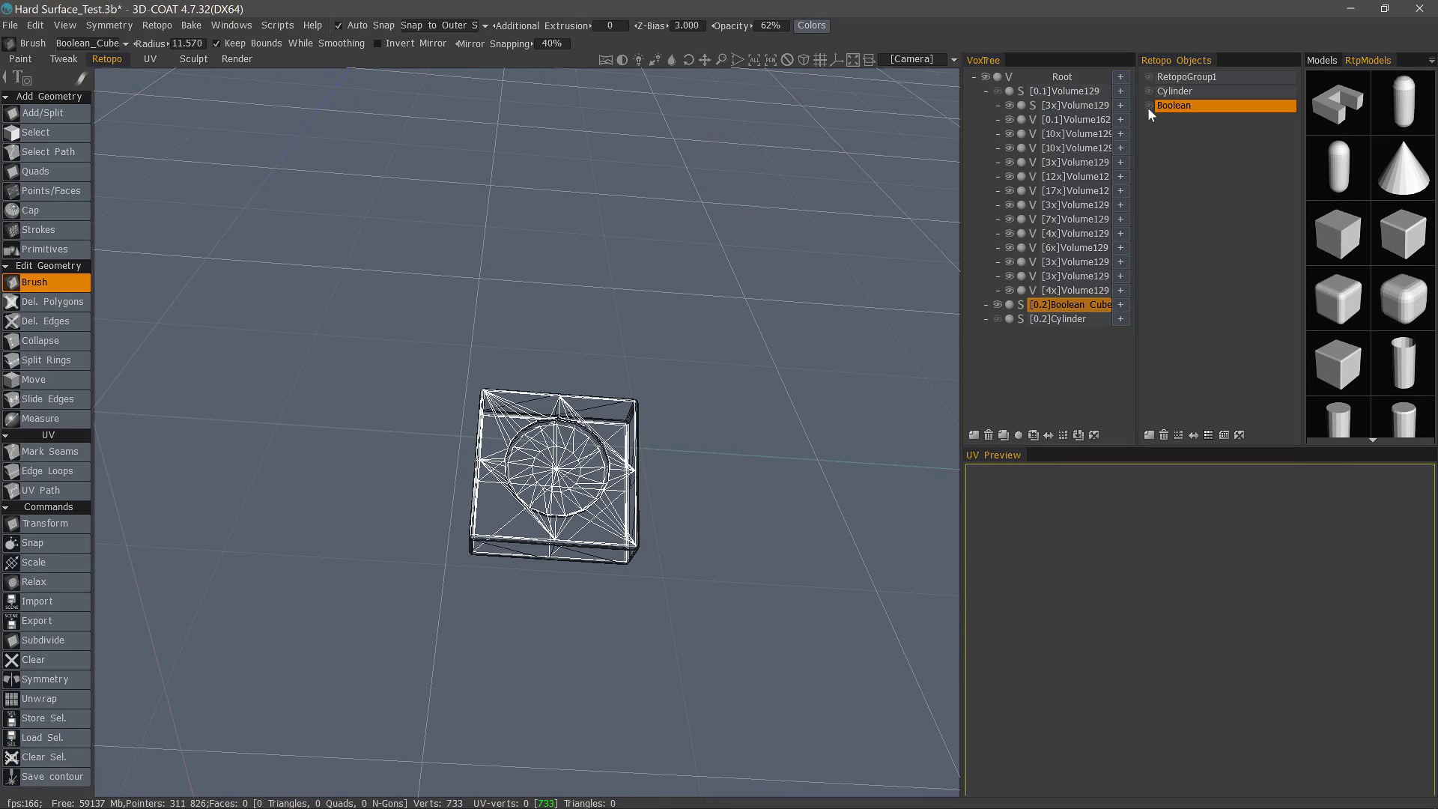
{"action": "left_click", "coordinate": [1149, 435]}
{"action": "mouse_move", "coordinate": [379, 301]}
{"action": "left_mouse_down"}
{"action": "mouse_move", "coordinate": [389, 345]}
{"action": "mouse_move", "coordinate": [421, 334]}
{"action": "left_mouse_up"}
{"action": "left_click", "coordinate": [998, 305]}
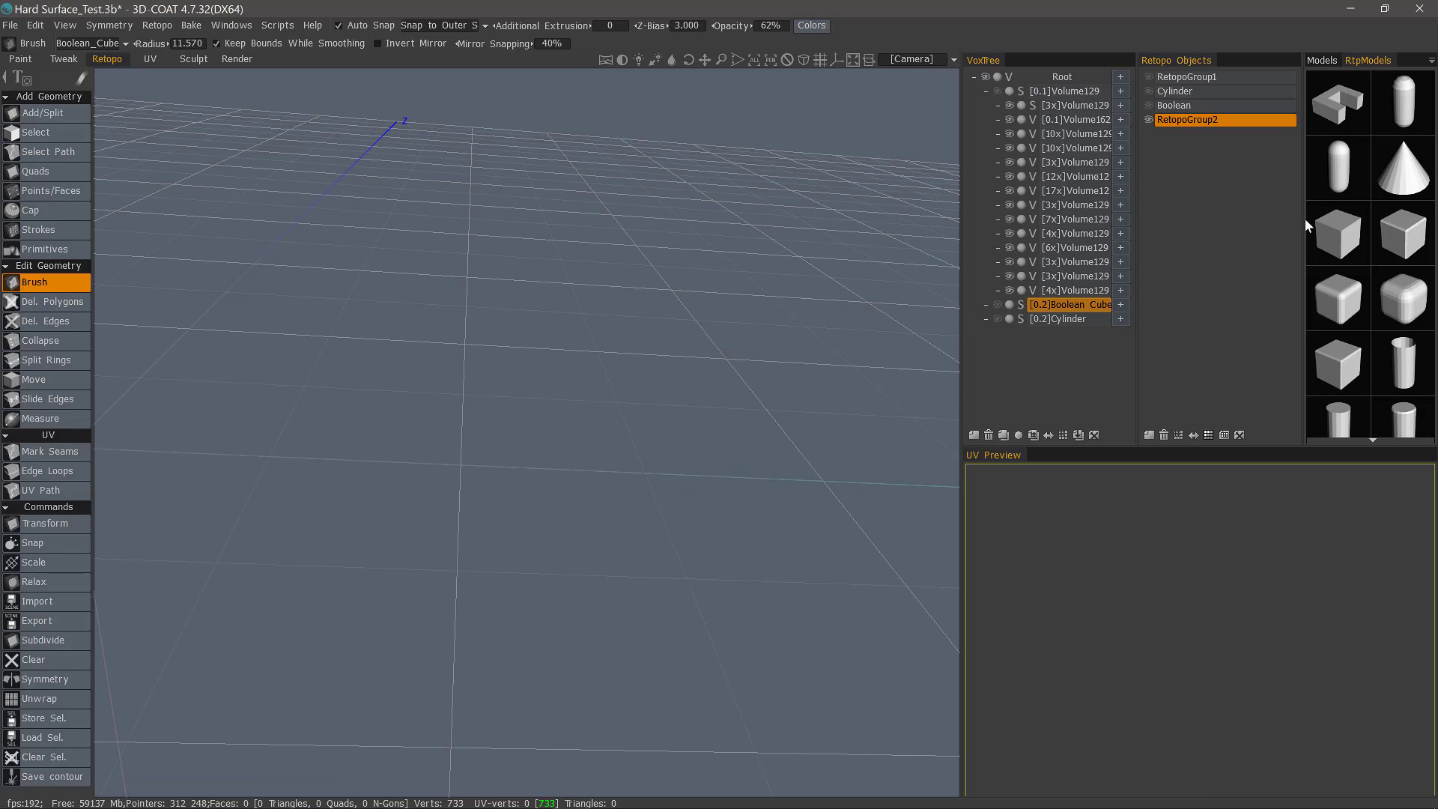
Step: Find the hexagonal prism in the RtpModels library and bring it into the scene
{"action": "scroll", "coordinate": [1322, 261], "scroll_direction": "down", "scroll_amount": 2}
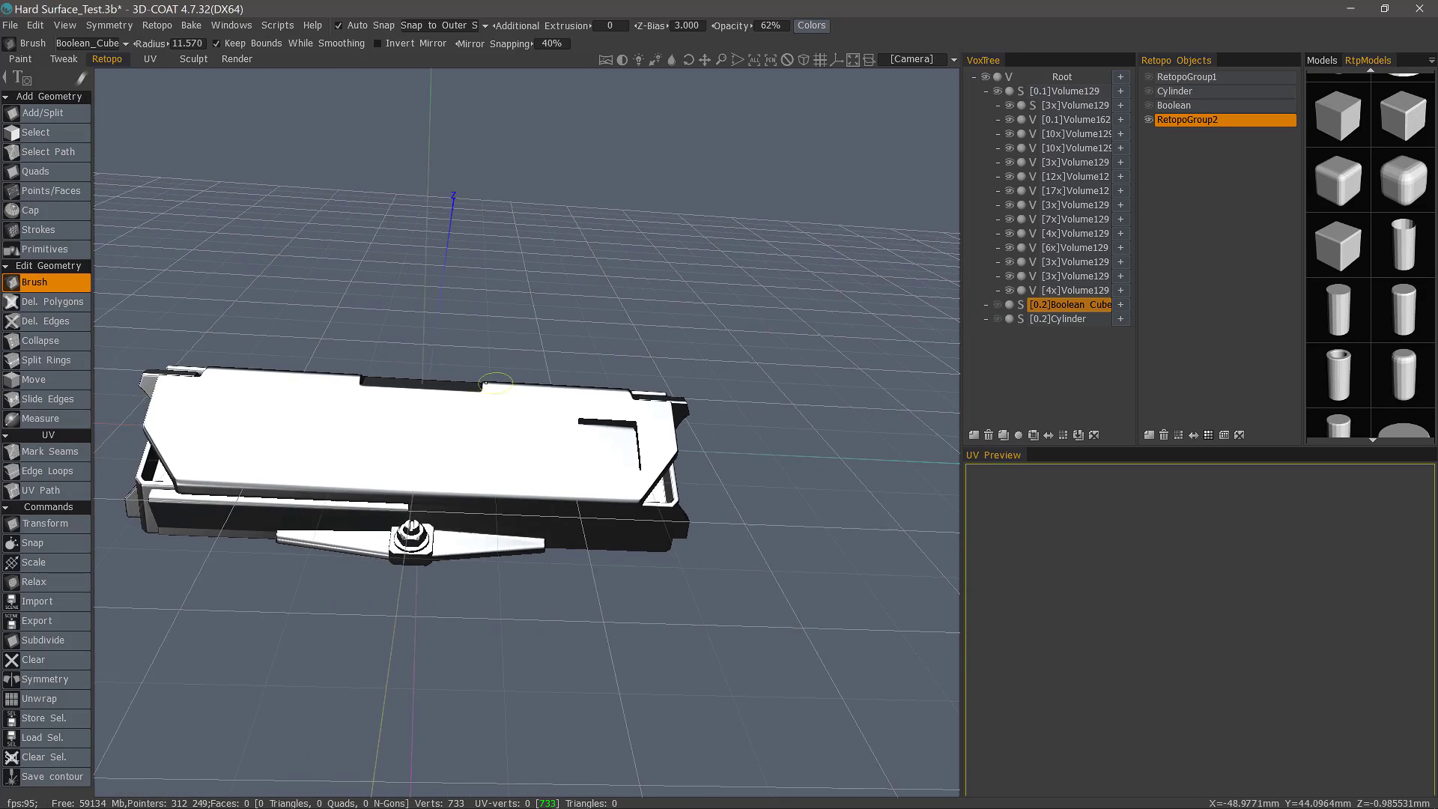
{"action": "scroll", "coordinate": [1339, 258], "scroll_direction": "down", "scroll_amount": 1}
{"action": "scroll", "coordinate": [1341, 260], "scroll_direction": "down", "scroll_amount": 3}
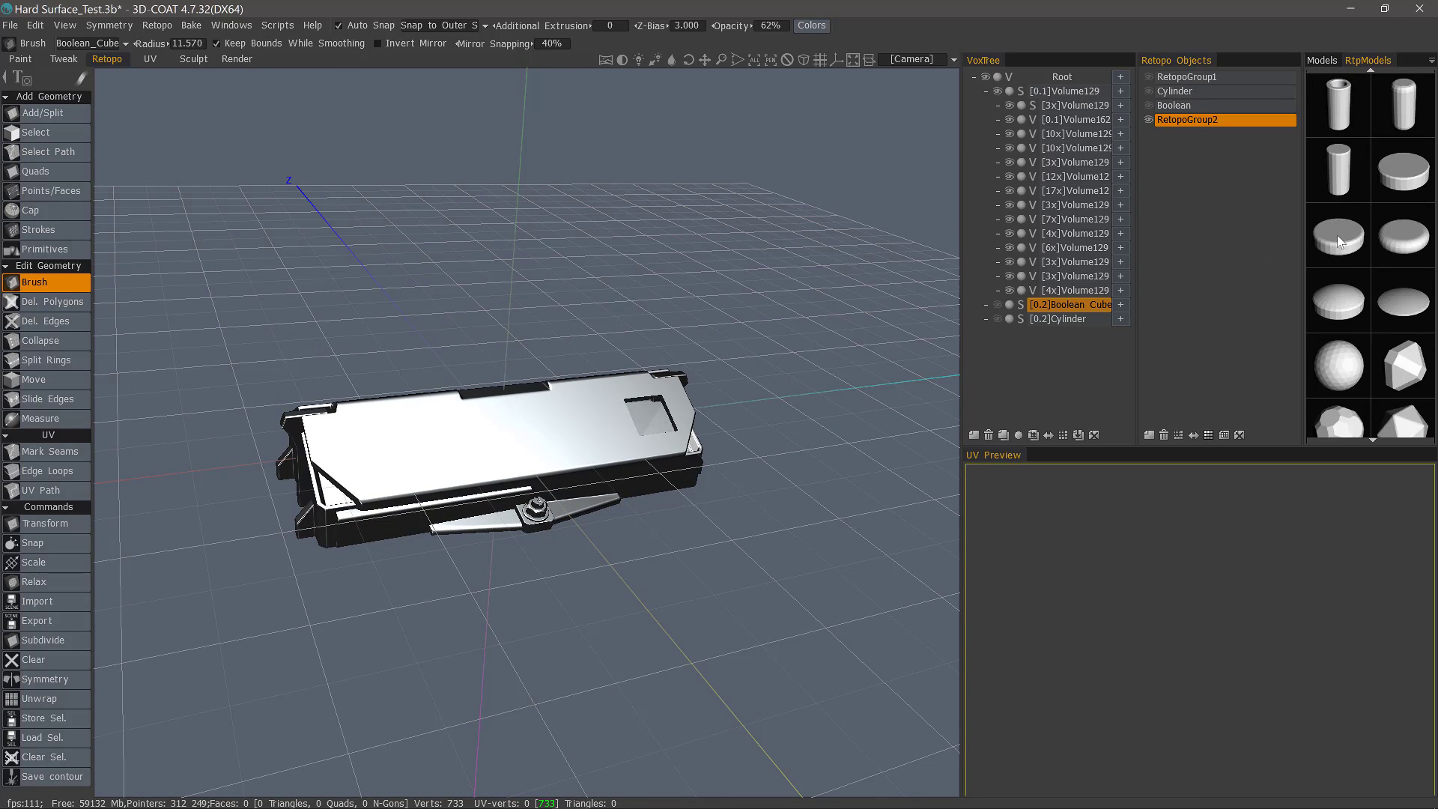
{"action": "scroll", "coordinate": [1343, 408], "scroll_direction": "down", "scroll_amount": 2}
{"action": "scroll", "coordinate": [1343, 408], "scroll_direction": "down", "scroll_amount": 2}
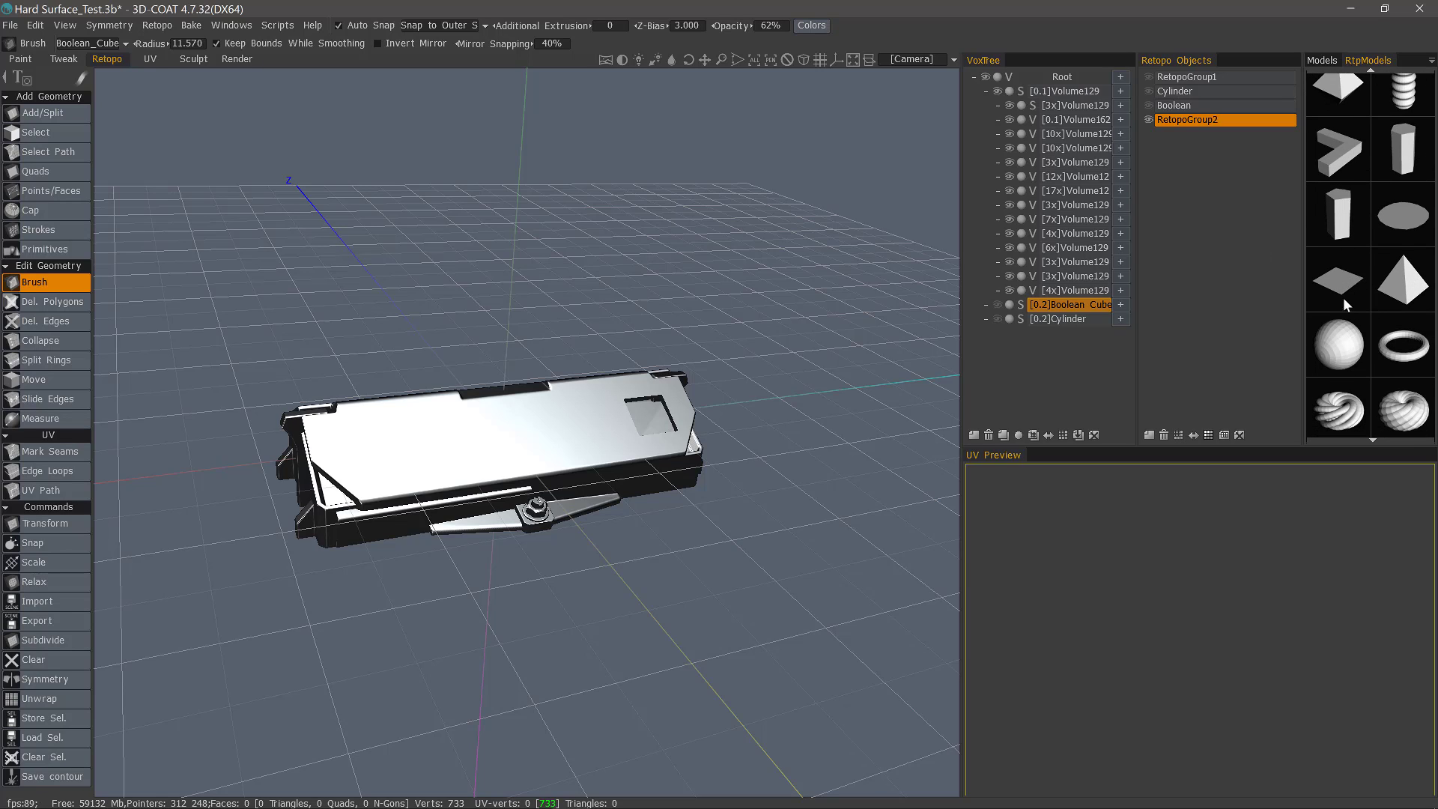
{"action": "left_click", "coordinate": [1431, 60]}
{"action": "scroll", "coordinate": [1368, 229], "scroll_direction": "up", "scroll_amount": 1}
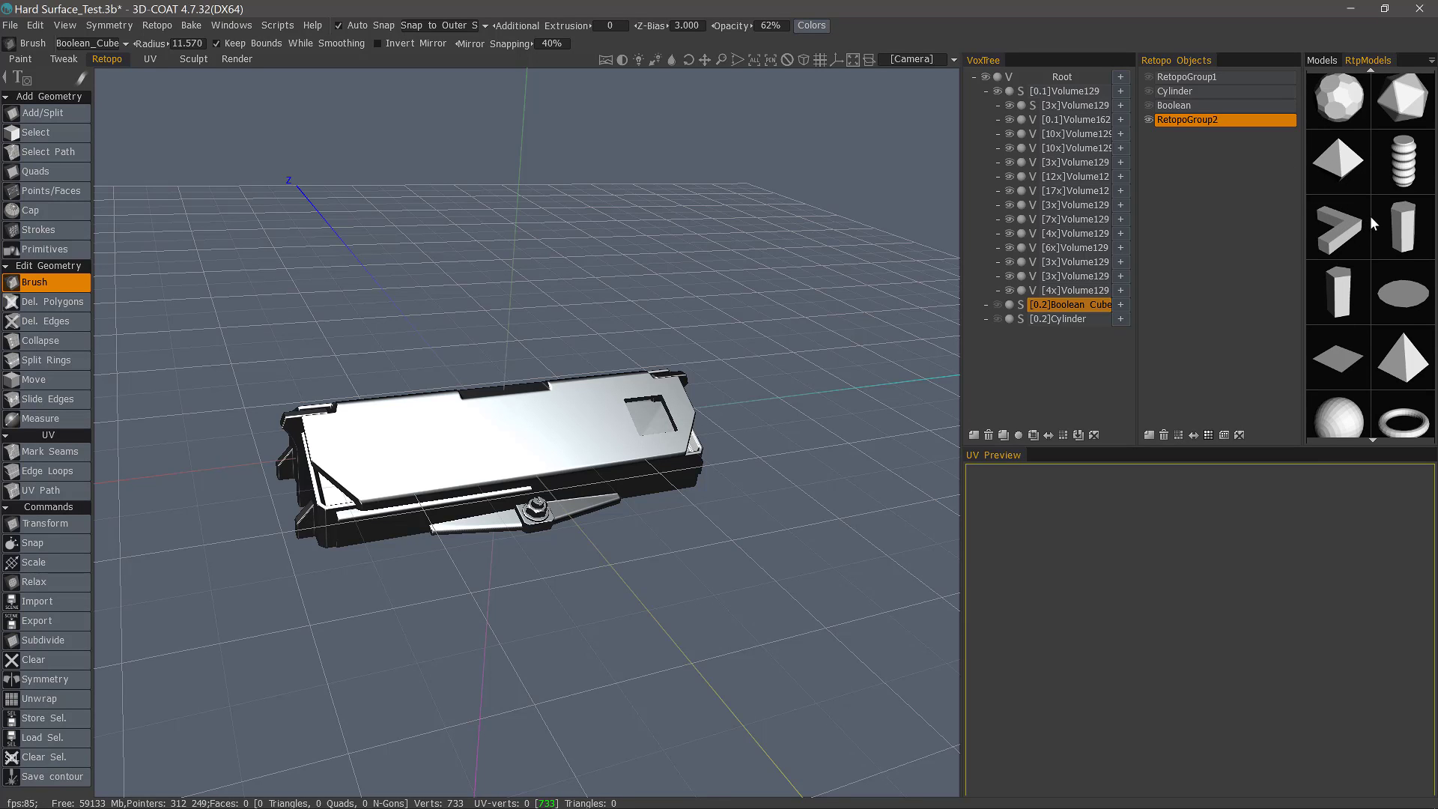
{"action": "left_click", "coordinate": [1403, 223]}
Step: Move the imported hexagonal prism along the X axis until it sits well clear of the box model
{"action": "left_click_drag", "start_coordinate": [491, 431], "coordinate": [614, 421], "text": "alt"}
{"action": "left_click_drag", "start_coordinate": [534, 347], "coordinate": [529, 430]}
{"action": "left_click_drag", "start_coordinate": [629, 360], "coordinate": [503, 346], "text": "alt"}
{"action": "left_click_drag", "start_coordinate": [698, 464], "coordinate": [846, 480]}
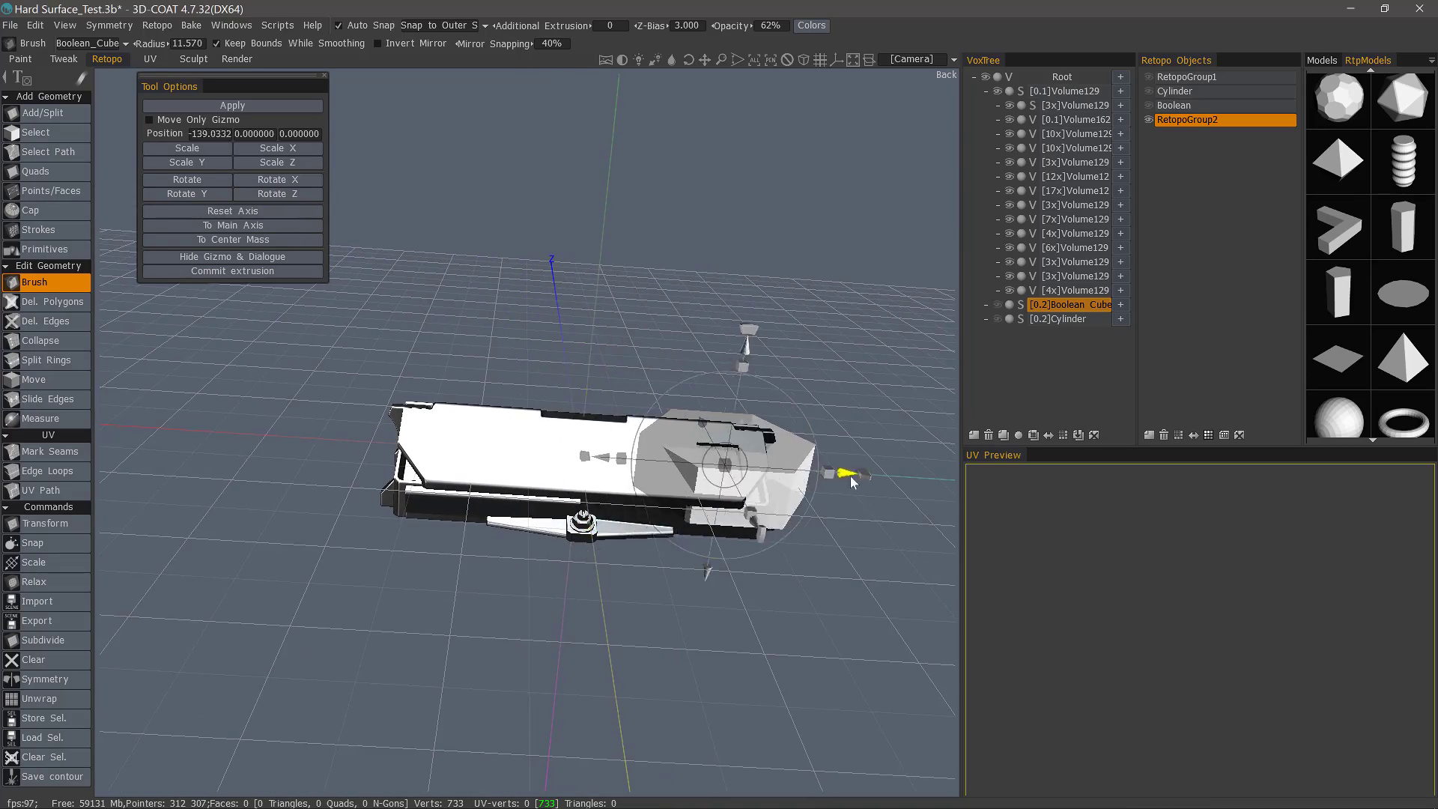
{"action": "middle_click_drag", "start_coordinate": [817, 477], "coordinate": [590, 472]}
{"action": "left_click_drag", "start_coordinate": [592, 477], "coordinate": [818, 482]}
{"action": "right_click_drag", "start_coordinate": [819, 482], "coordinate": [668, 502]}
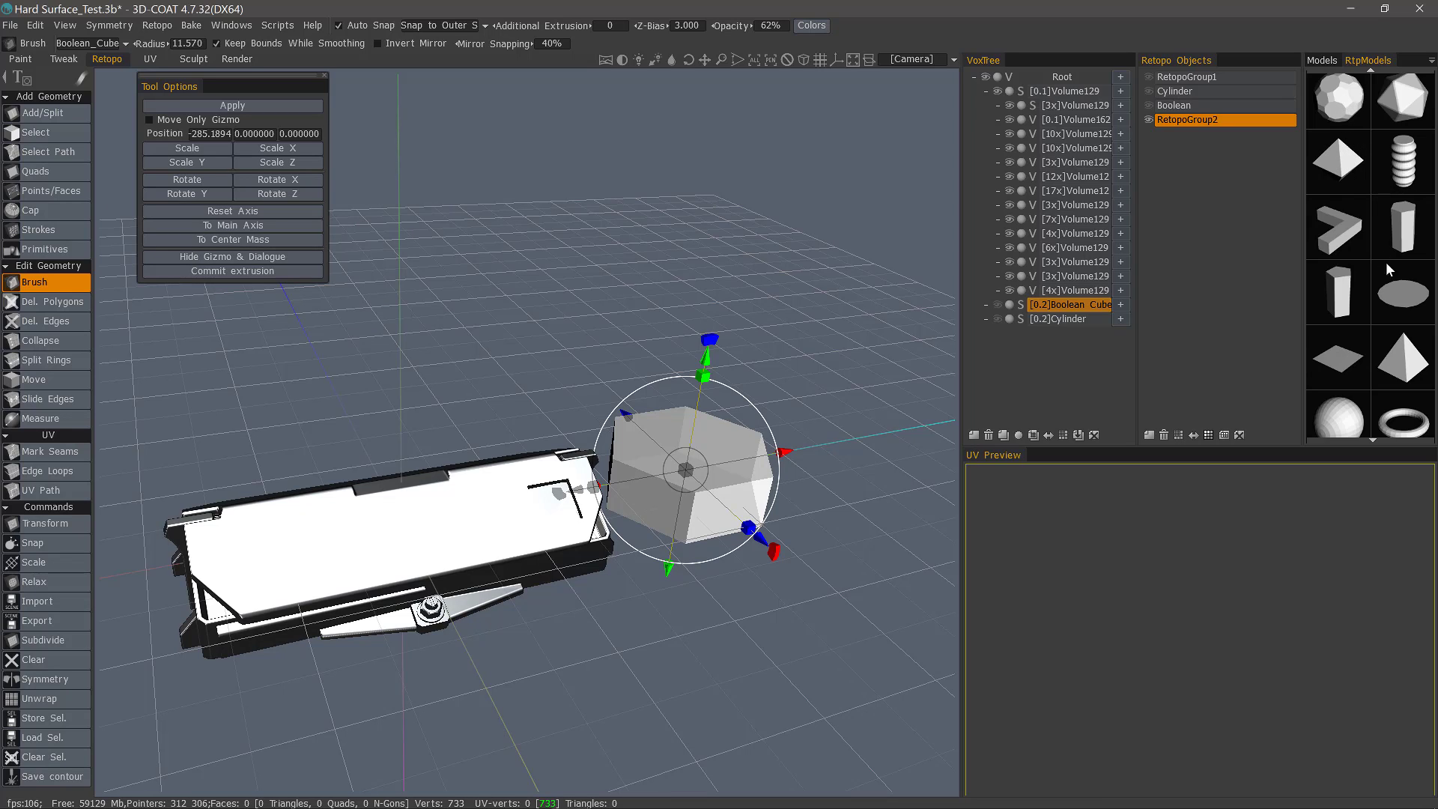
{"action": "mouse_move", "coordinate": [1372, 301]}
{"action": "left_click_drag", "start_coordinate": [576, 489], "coordinate": [635, 480]}
{"action": "left_click_drag", "start_coordinate": [635, 481], "coordinate": [691, 531], "text": "alt"}
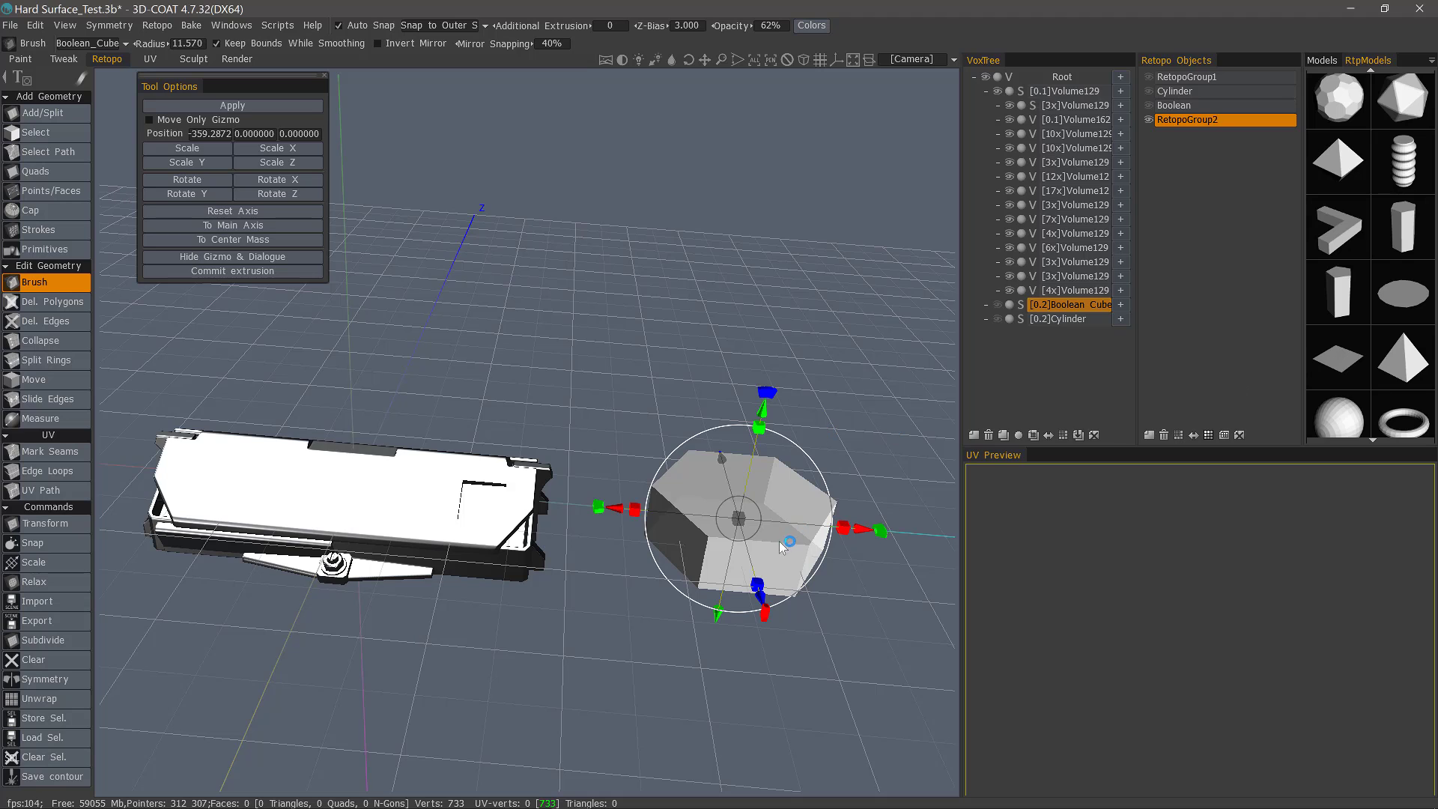
{"action": "left_click_drag", "start_coordinate": [776, 550], "coordinate": [788, 515], "text": "alt"}
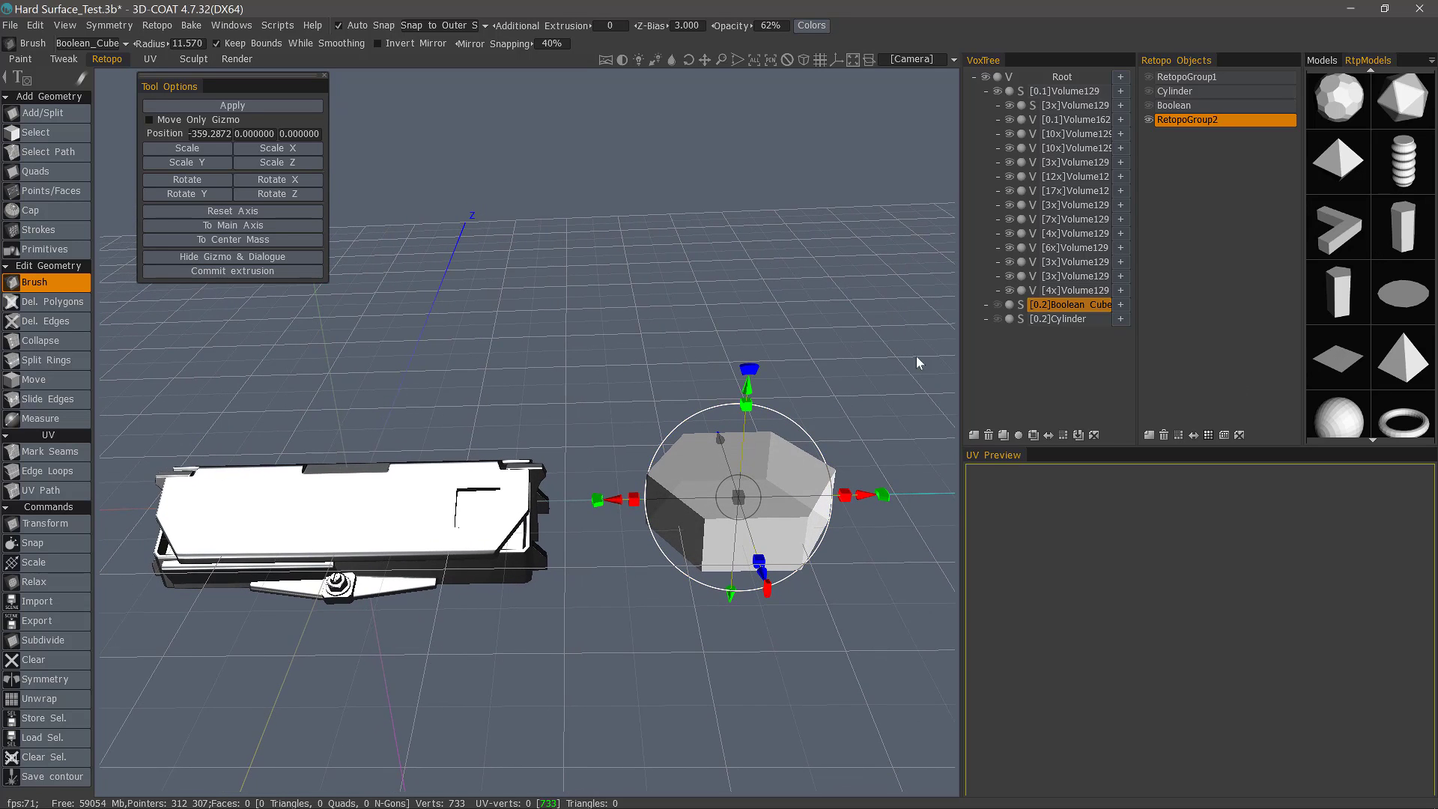
Step: Apply the hexagonal prism to the retopo mesh without snapping its topology to the voxel/reference mesh
{"action": "left_click", "coordinate": [1209, 121]}
{"action": "left_click", "coordinate": [245, 105]}
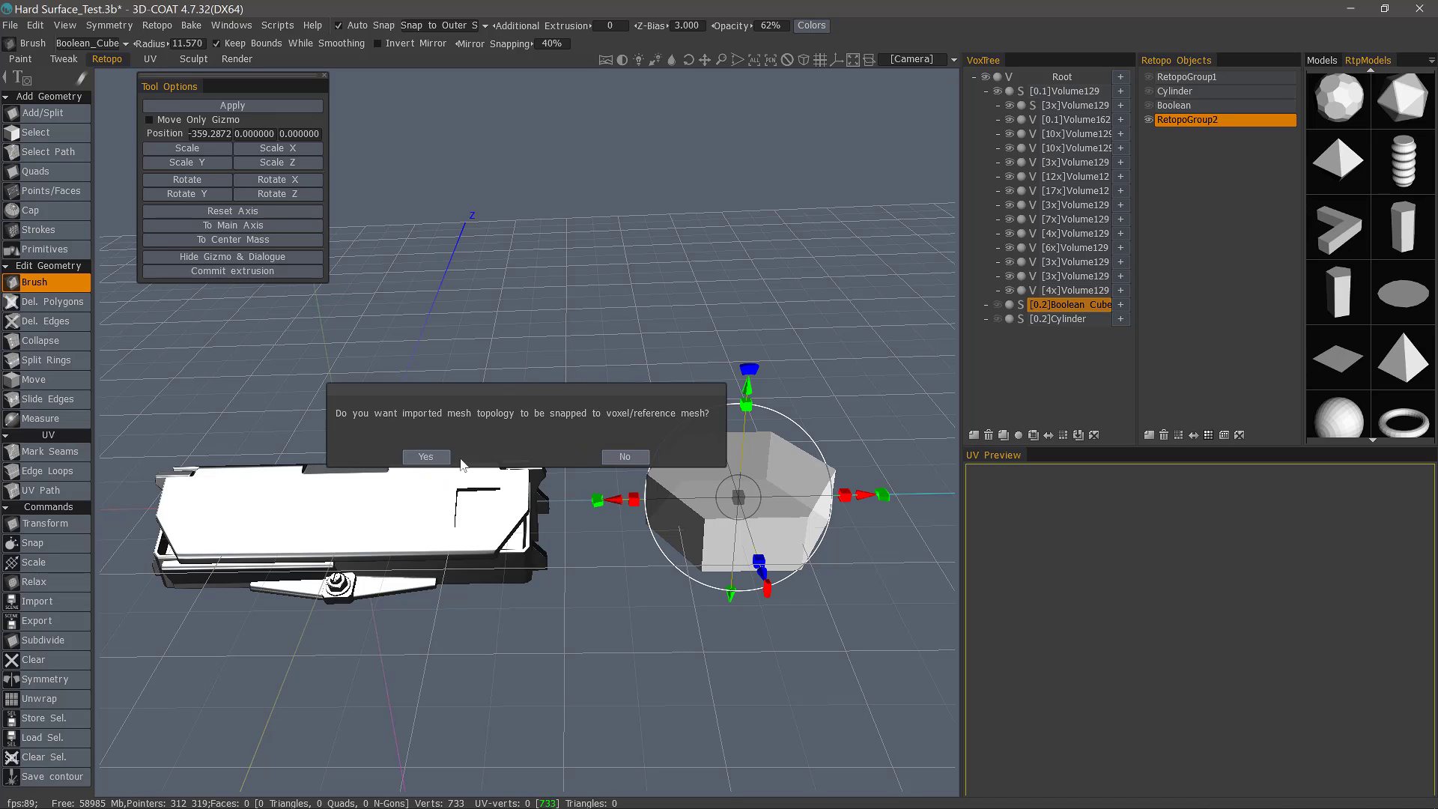
{"action": "left_click", "coordinate": [623, 457]}
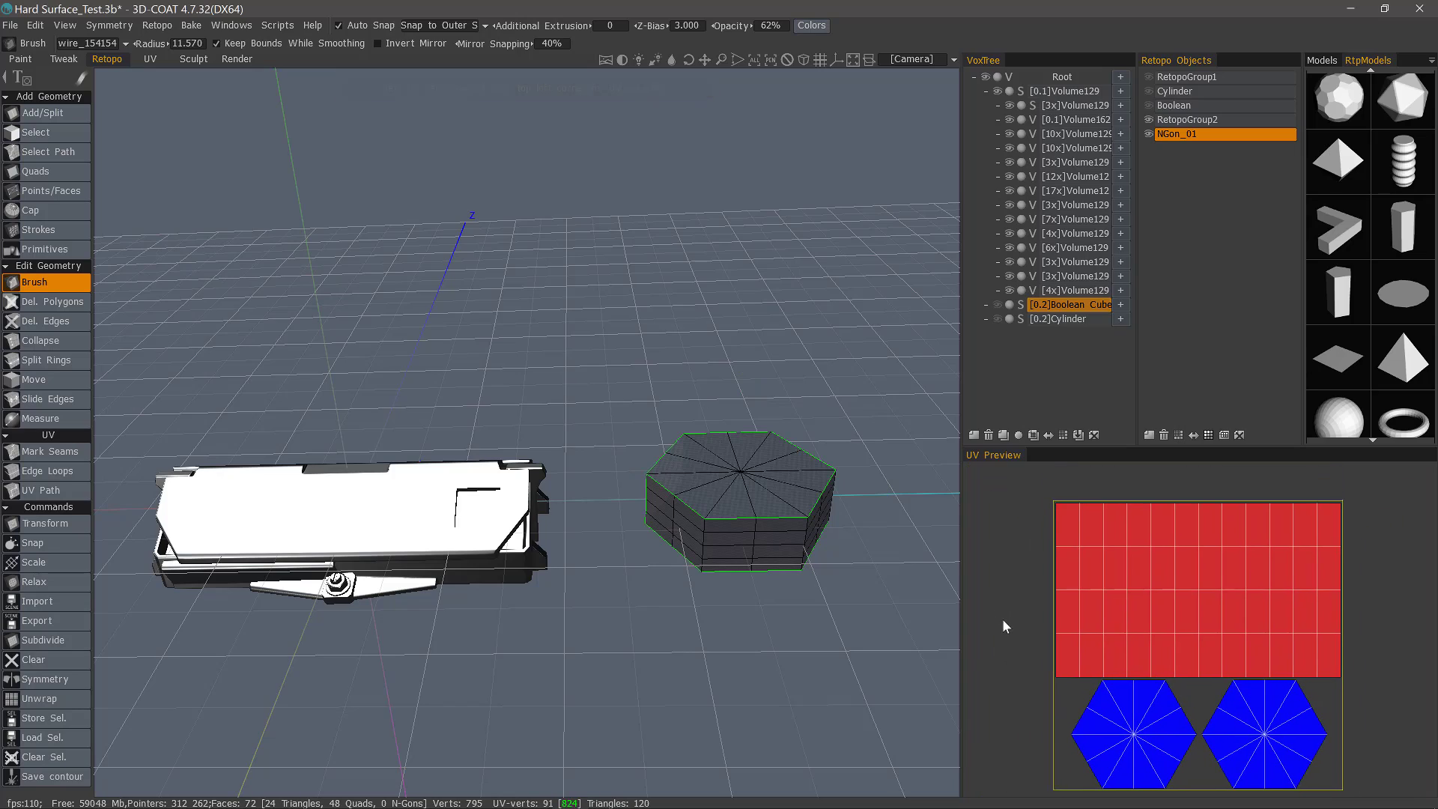
Step: Leave the name of the NGon_01 retopo object as it is and delete that object
{"action": "left_click_drag", "start_coordinate": [674, 330], "coordinate": [678, 409], "text": "alt"}
{"action": "double_click", "coordinate": [1178, 135]}
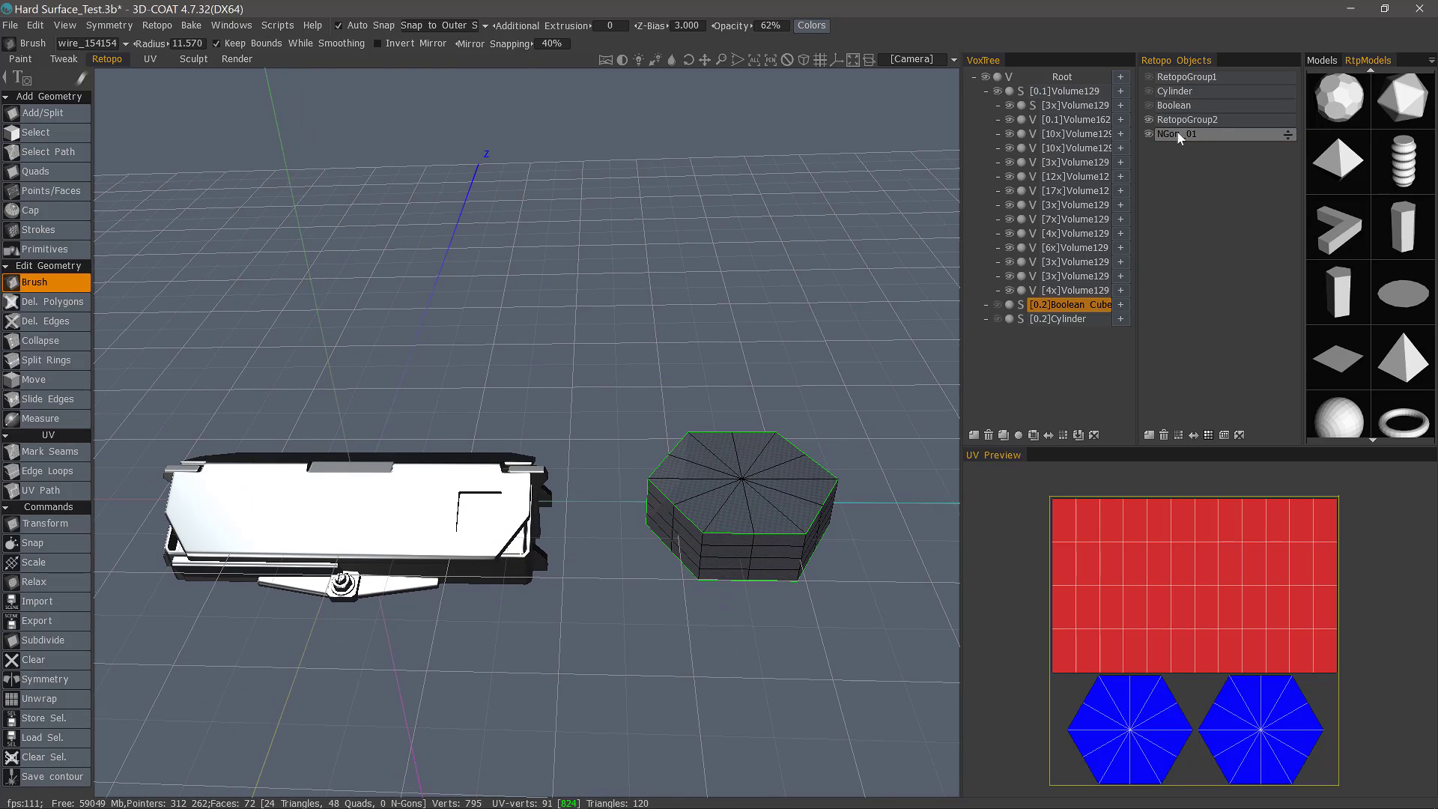
{"action": "key", "text": "Return"}
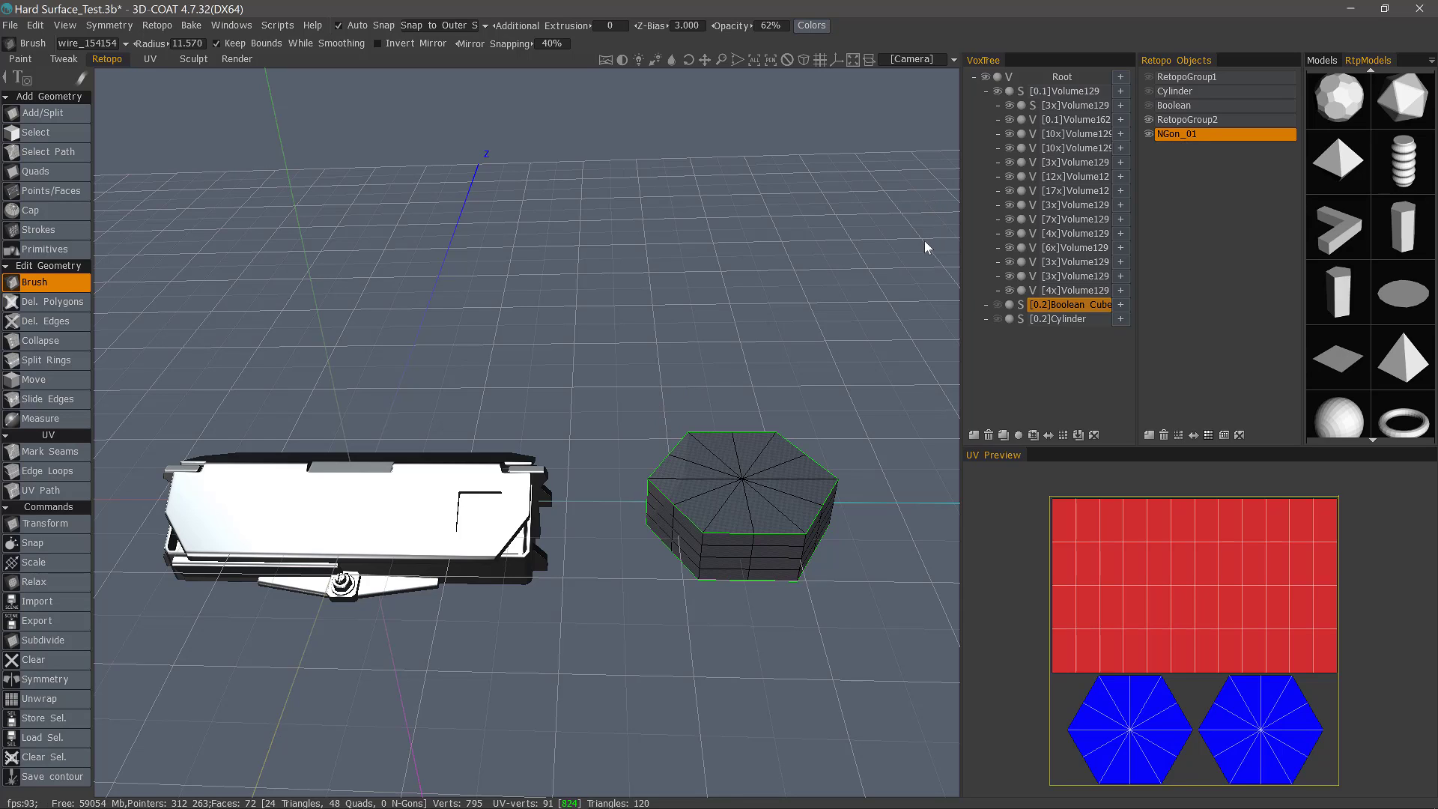
{"action": "double_click", "coordinate": [1172, 136]}
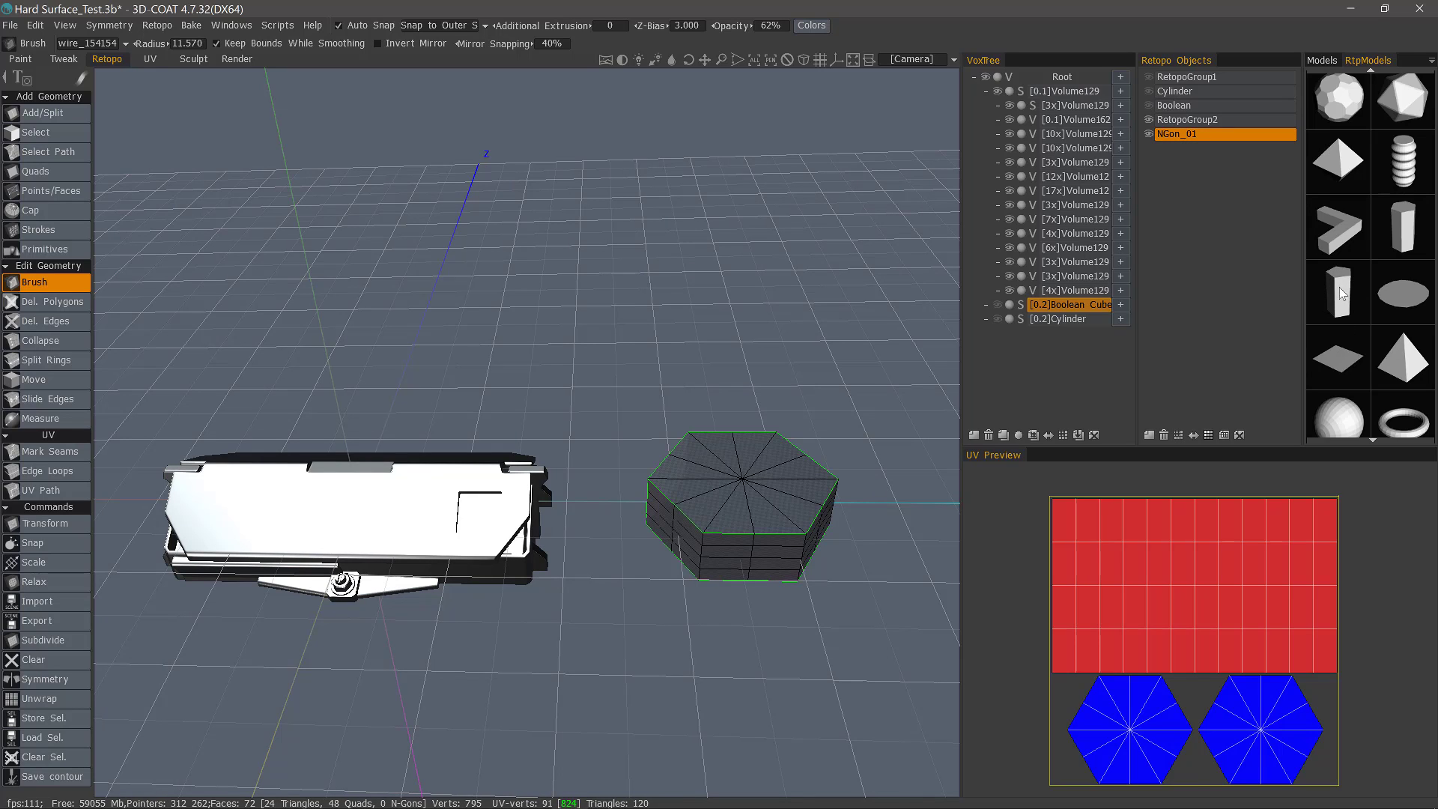
{"action": "left_click", "coordinate": [1164, 435]}
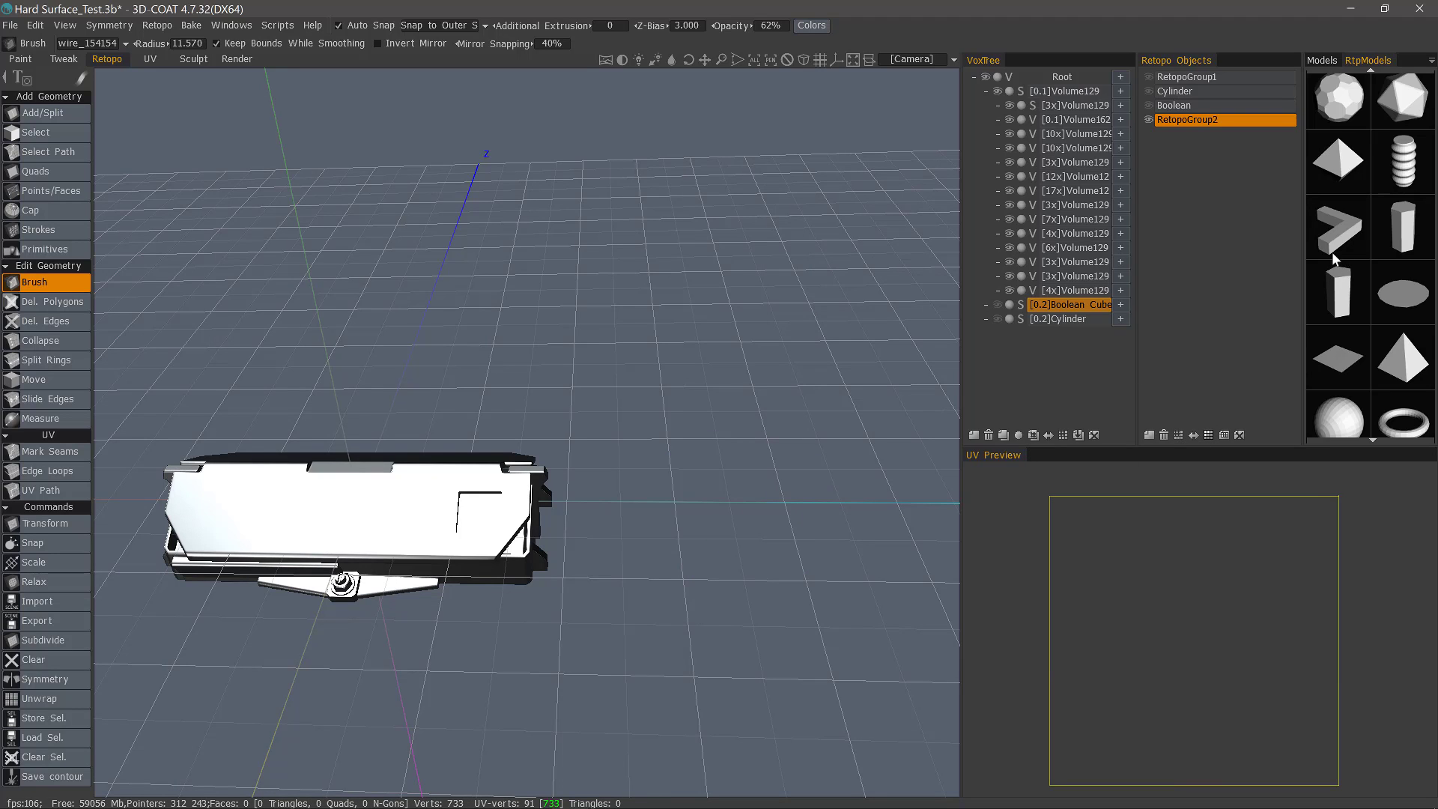
Step: With the Primitives tool active, load the hexagonal prism from the RtpModels library and hide the parent Volume129 volume
{"action": "left_click", "coordinate": [52, 251]}
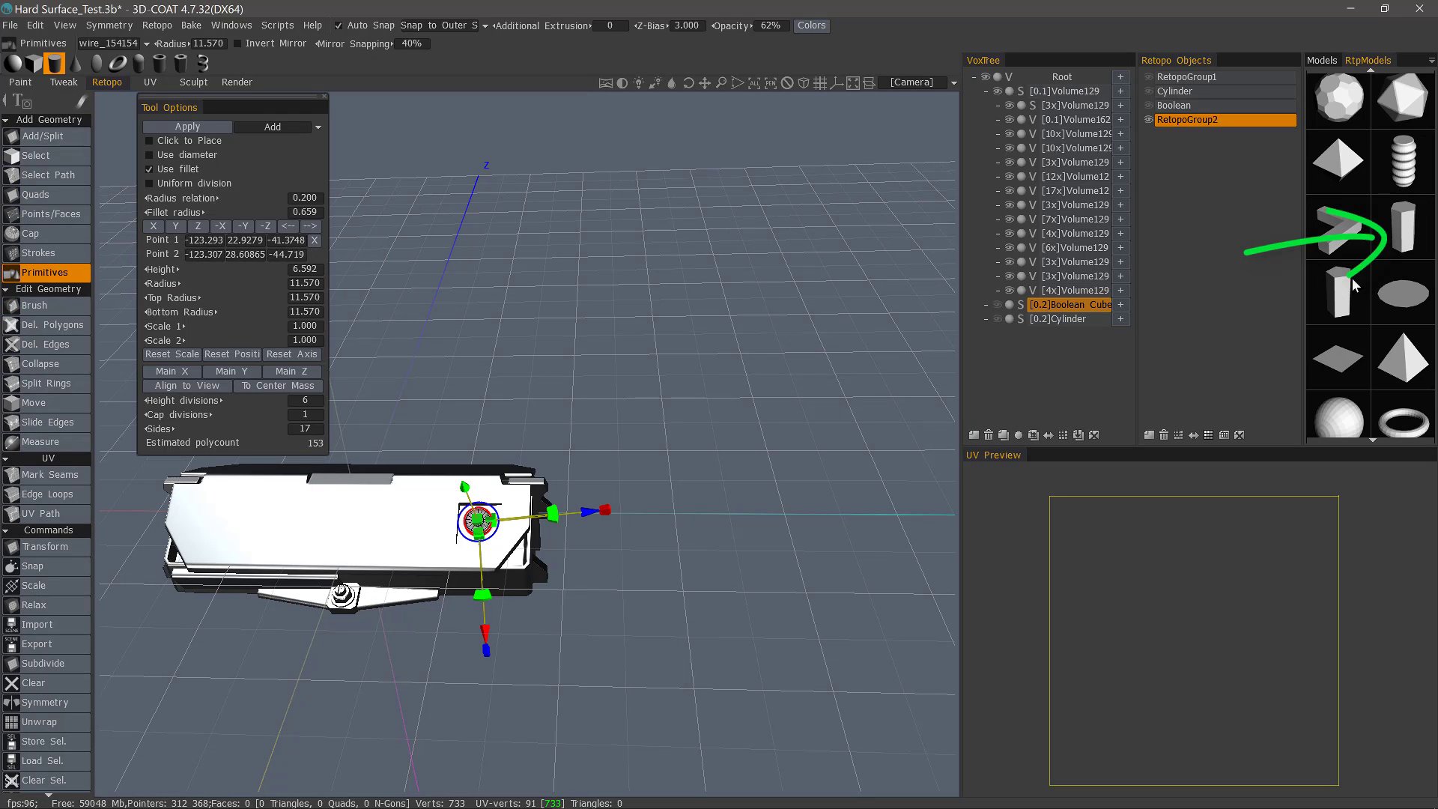
{"action": "left_click", "coordinate": [1408, 237]}
{"action": "left_click_drag", "start_coordinate": [331, 218], "coordinate": [911, 121]}
{"action": "left_click", "coordinate": [997, 90]}
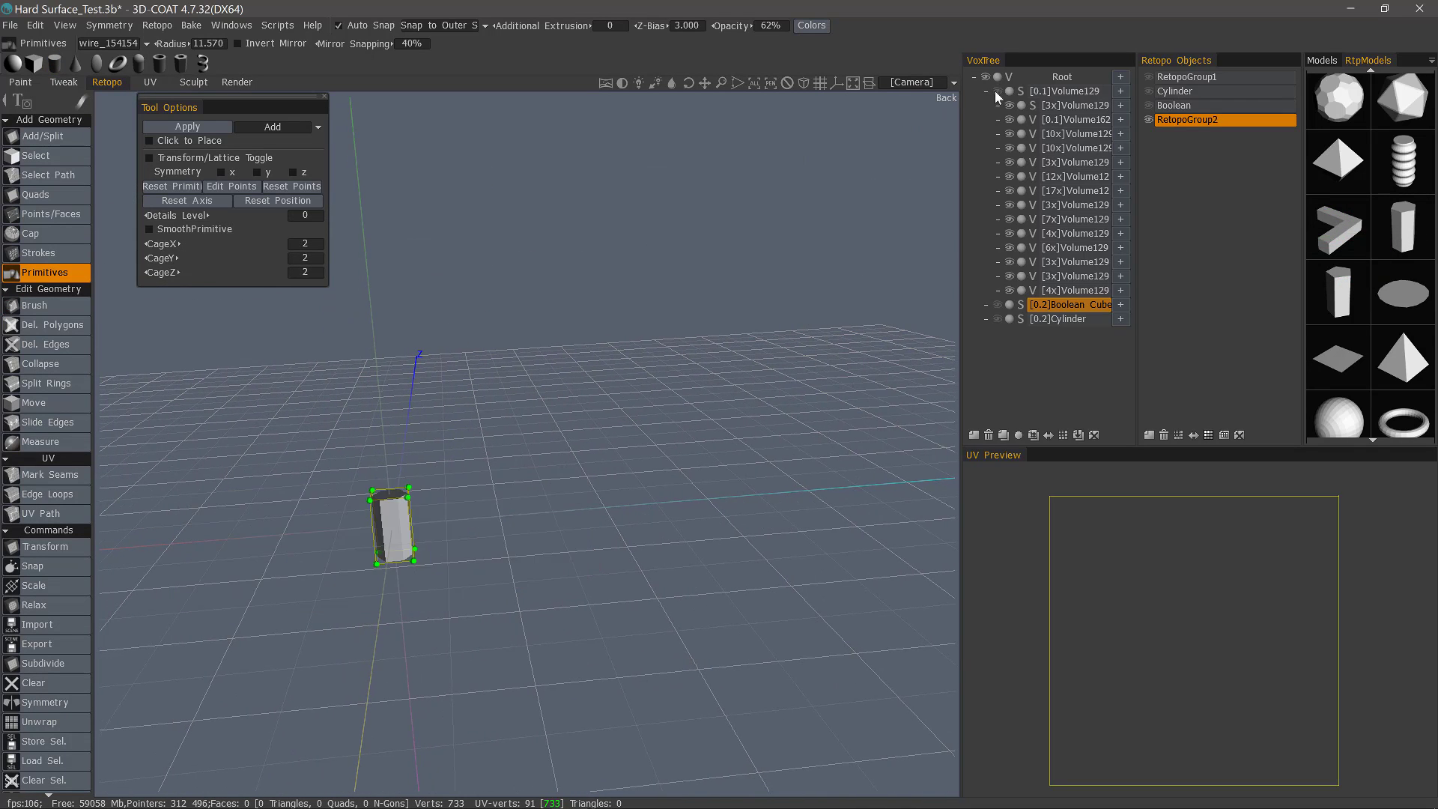
Step: Set the prism's lattice cage to 3 divisions in X, 4 in Y and 3 in Z
{"action": "left_click_drag", "start_coordinate": [396, 504], "coordinate": [541, 276]}
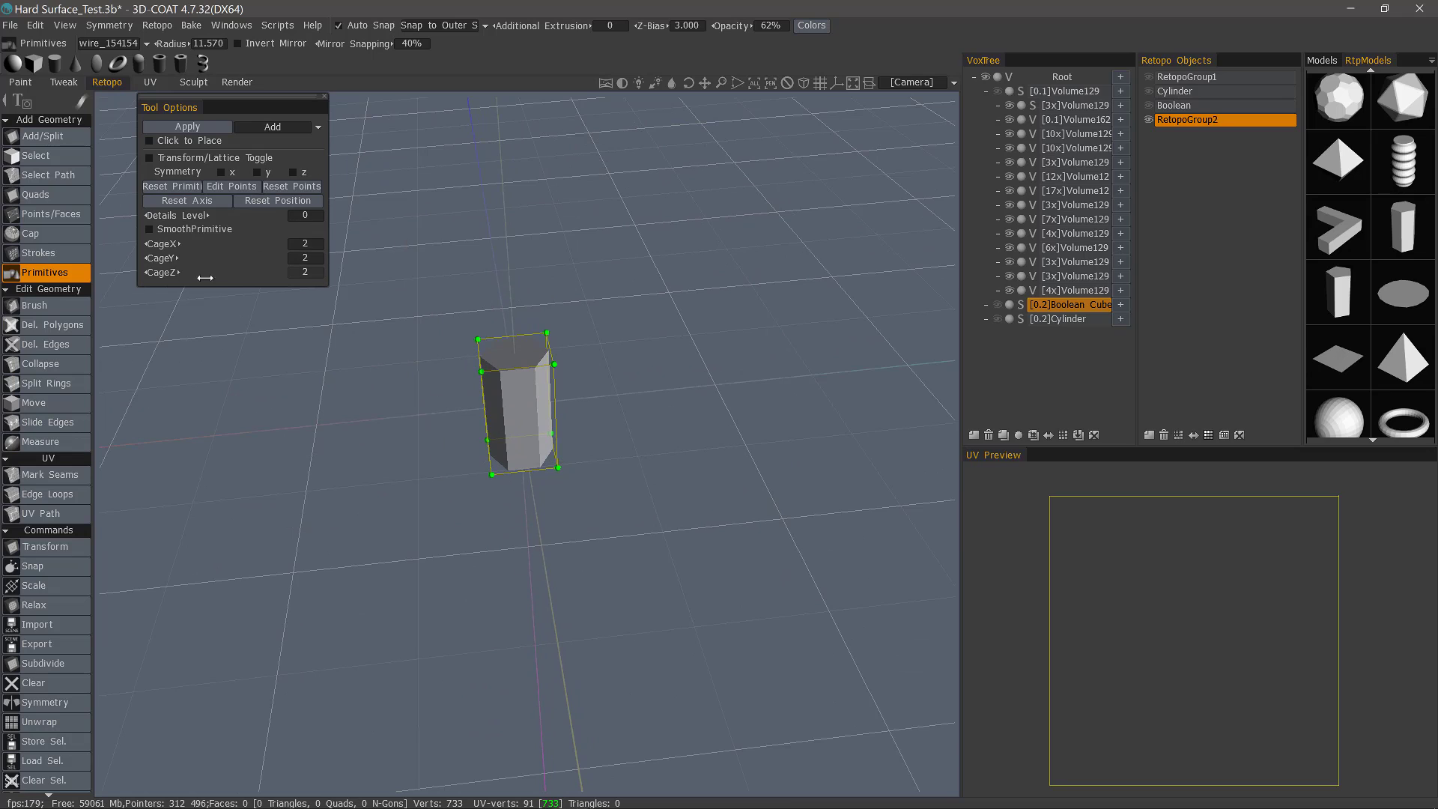
{"action": "left_click_drag", "start_coordinate": [207, 244], "coordinate": [281, 277]}
{"action": "left_click_drag", "start_coordinate": [271, 330], "coordinate": [298, 218]}
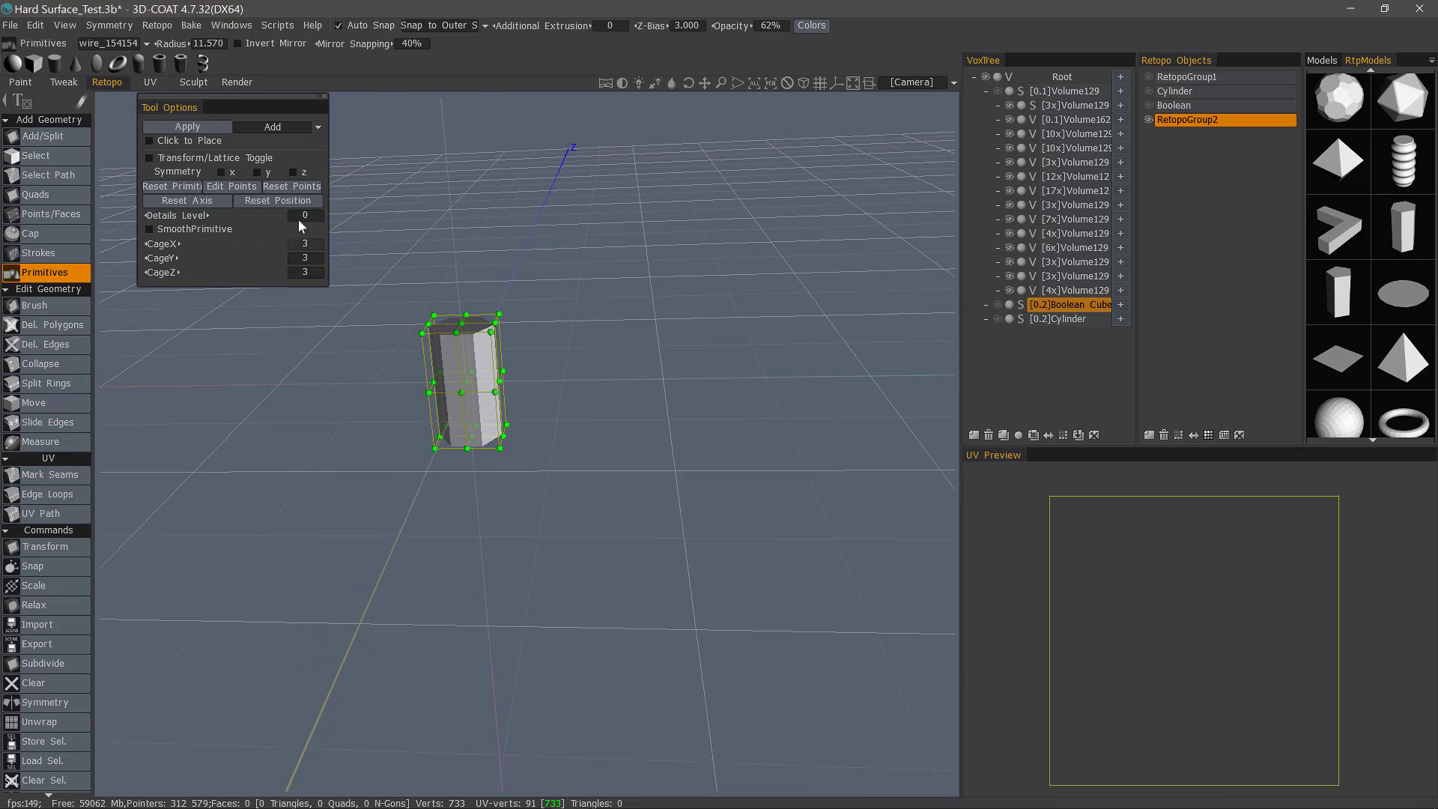
{"action": "left_click", "coordinate": [305, 258]}
{"action": "type", "text": "4"}
{"action": "key", "text": "Return"}
{"action": "mouse_move", "coordinate": [417, 250]}
{"action": "left_mouse_down"}
{"action": "mouse_move", "coordinate": [377, 306]}
{"action": "mouse_move", "coordinate": [367, 300]}
{"action": "mouse_move", "coordinate": [383, 310]}
{"action": "mouse_move", "coordinate": [358, 264]}
{"action": "left_mouse_up"}
Step: Switch the prism from lattice point editing to the transform gizmo and show the parent Volume129 volume again
{"action": "mouse_move", "coordinate": [123, 102]}
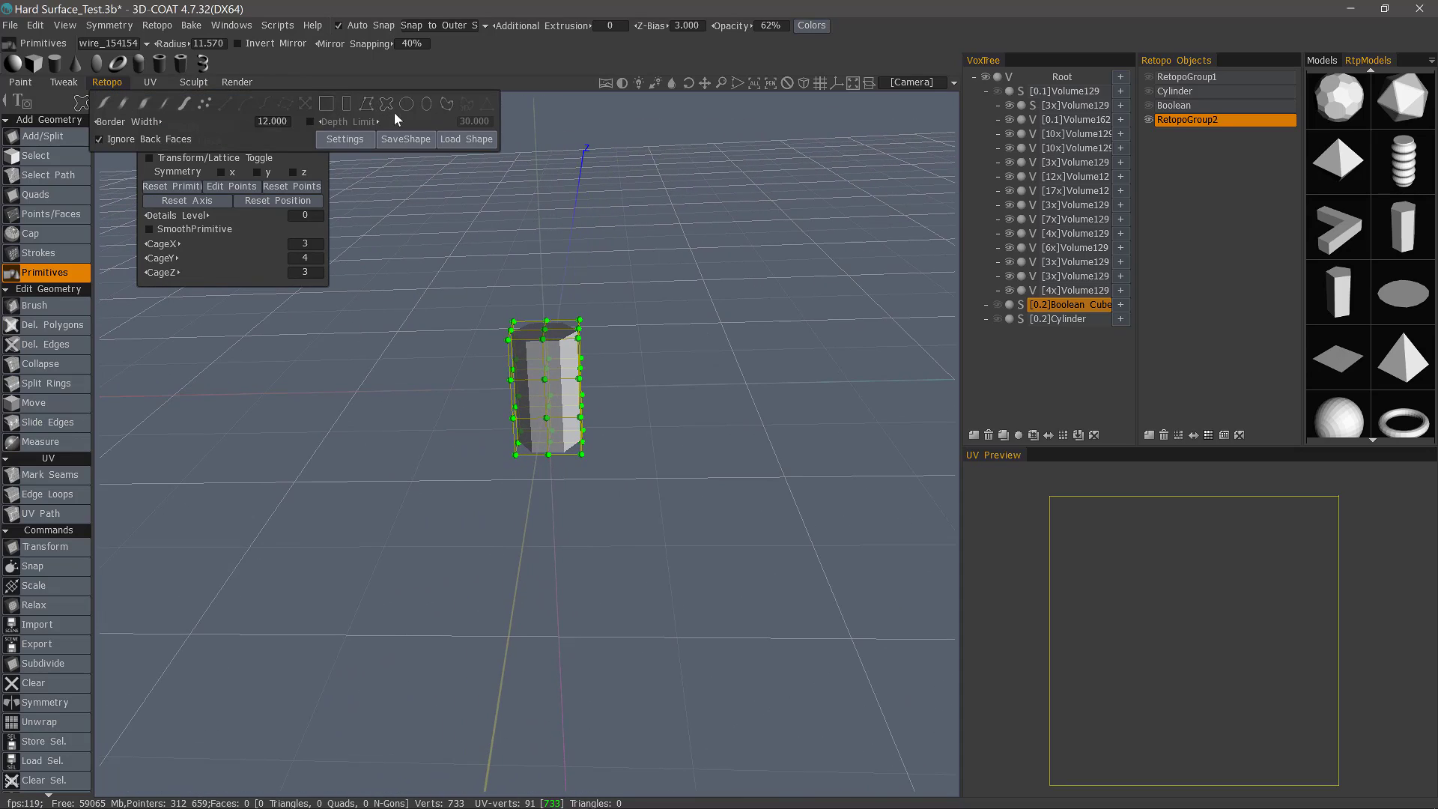
{"action": "left_click", "coordinate": [541, 388]}
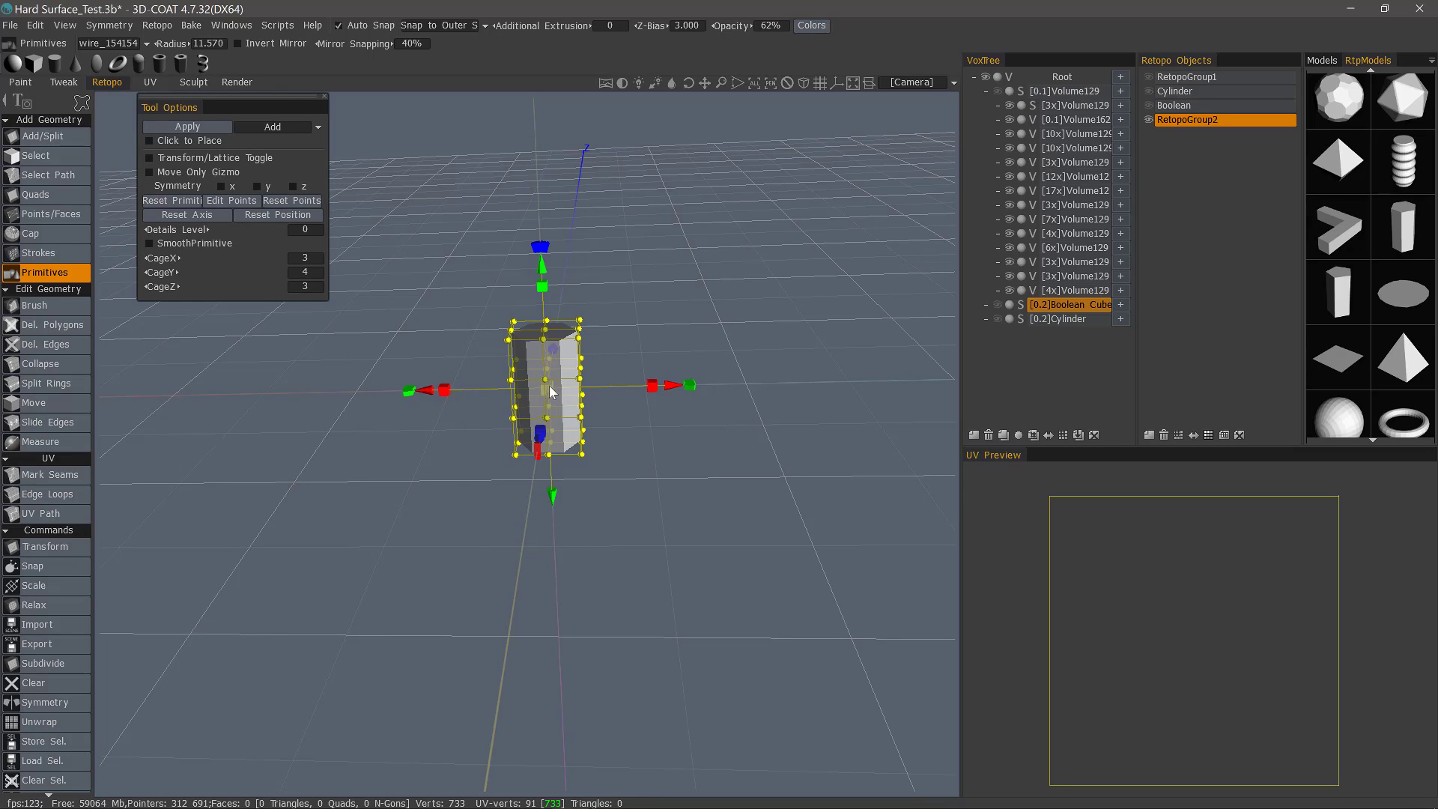
{"action": "left_click", "coordinate": [685, 475]}
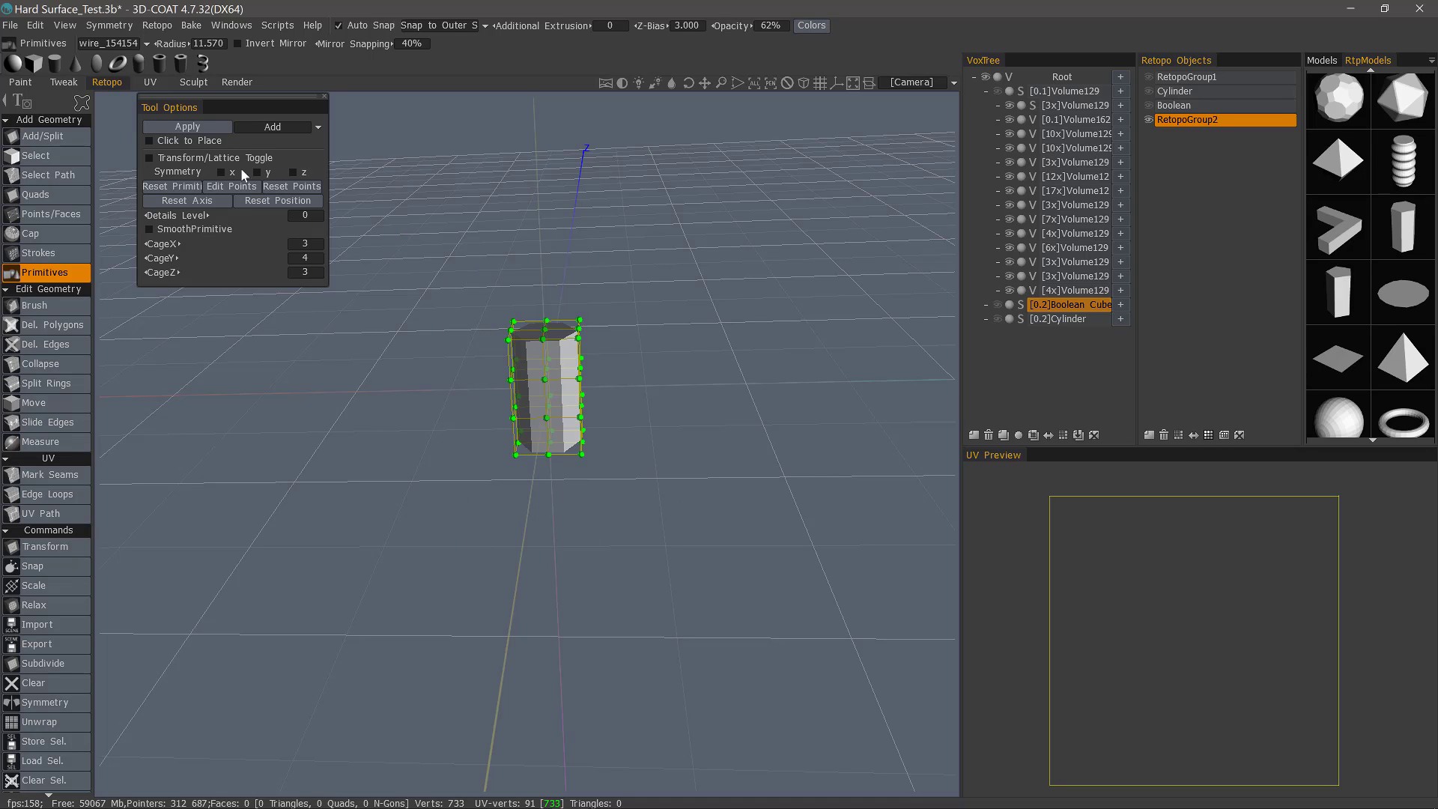
{"action": "left_click", "coordinate": [150, 158]}
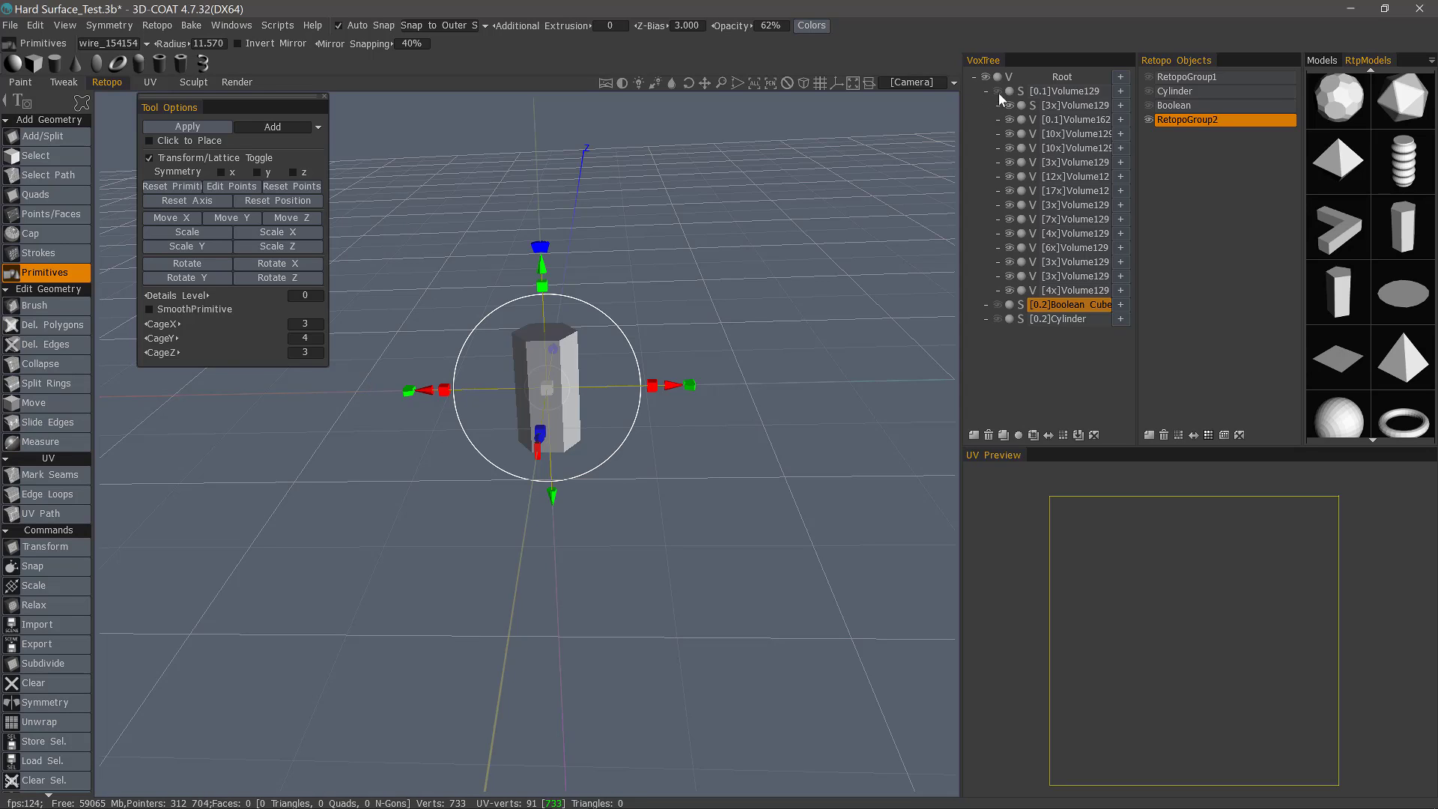
{"action": "left_click", "coordinate": [997, 90]}
Step: Enable Click to Place and put the prism on the cover plate near its chamfered end, with a brush radius of about 18.6
{"action": "left_click_drag", "start_coordinate": [543, 310], "coordinate": [545, 368]}
{"action": "middle_click_drag", "start_coordinate": [520, 361], "coordinate": [738, 360], "text": "alt"}
{"action": "left_click", "coordinate": [150, 140]}
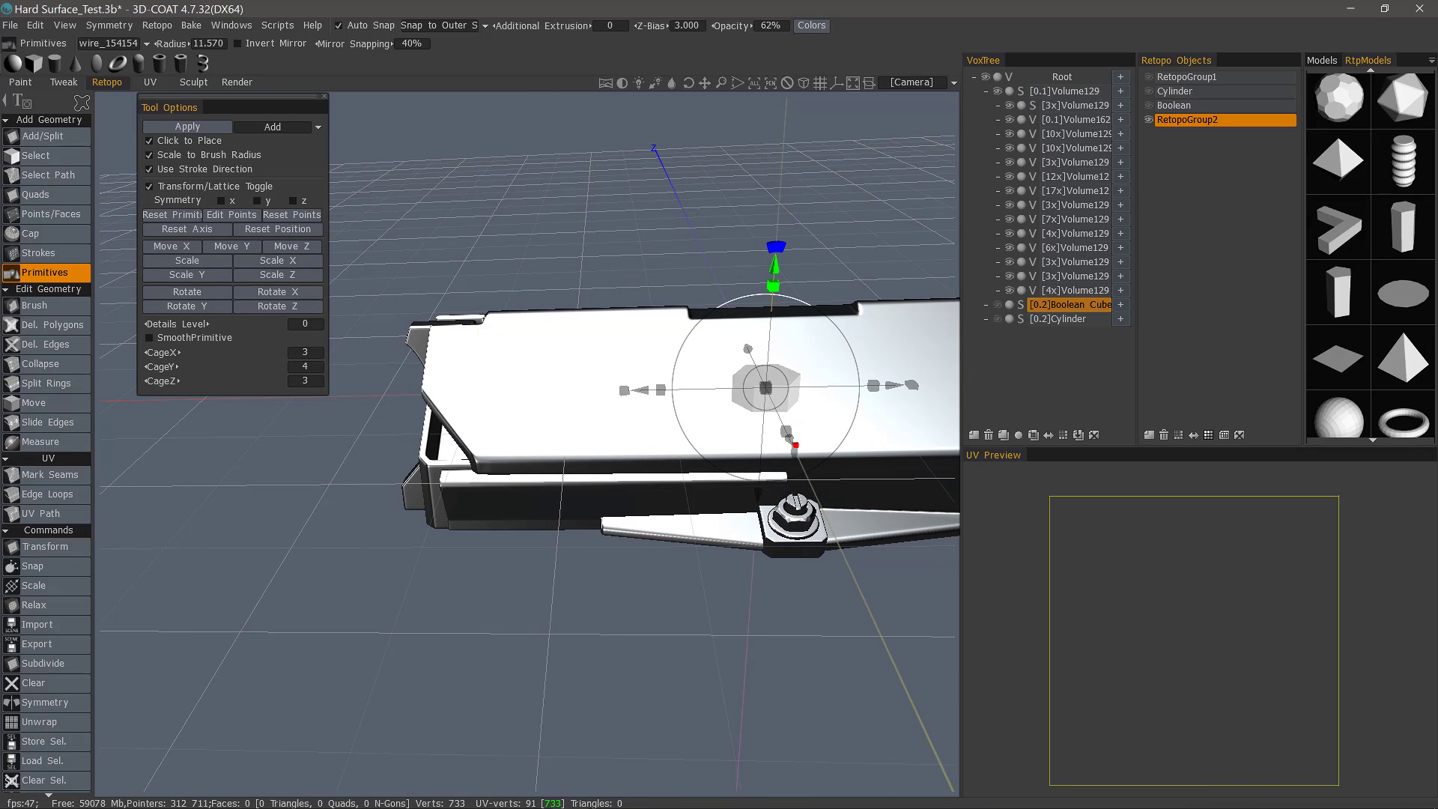
{"action": "right_click_drag", "start_coordinate": [511, 380], "coordinate": [527, 381]}
{"action": "left_click", "coordinate": [529, 382]}
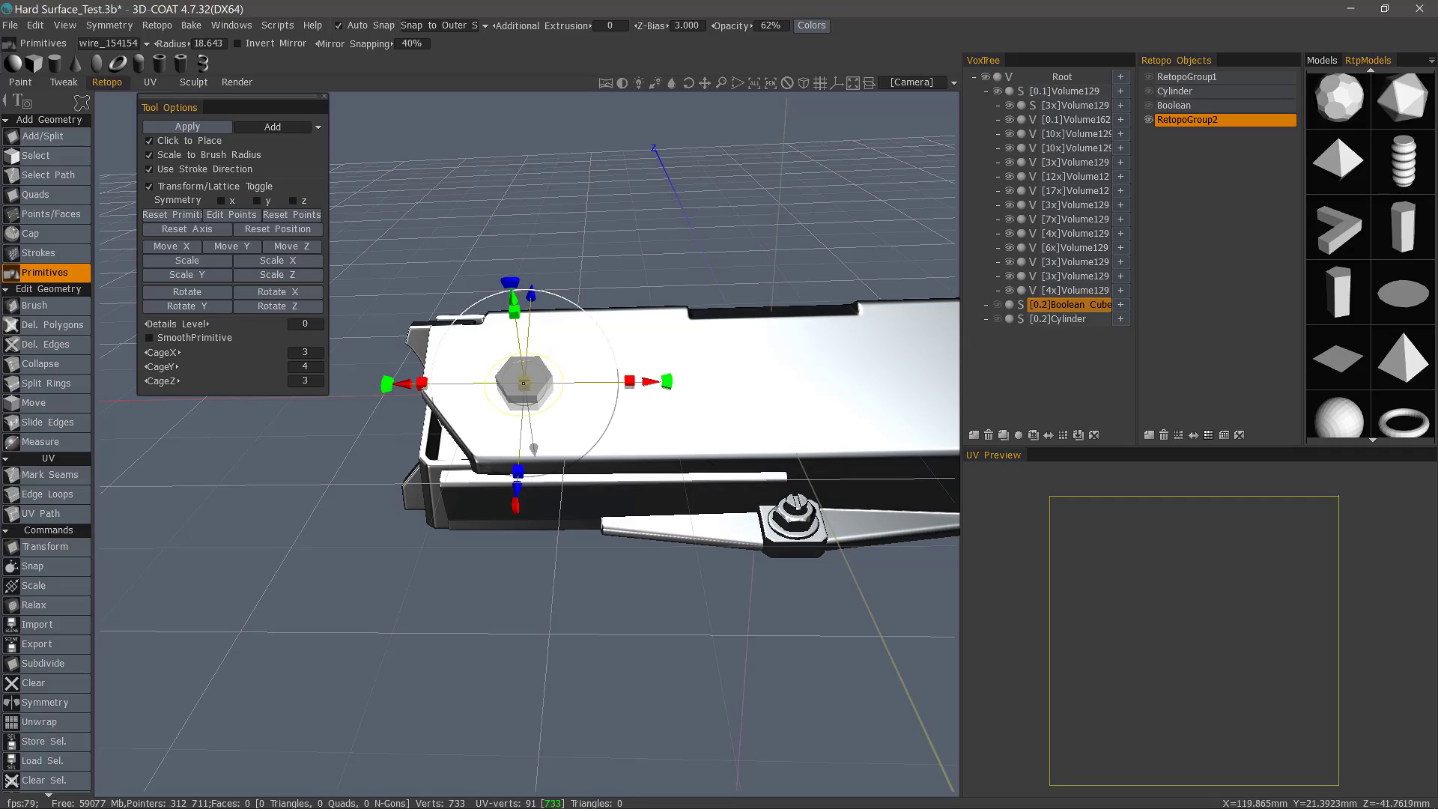
Step: Move the small hexagonal prism across the cover plate to the front corner beside the chamfer
{"action": "left_click_drag", "start_coordinate": [618, 517], "coordinate": [680, 487], "text": "alt"}
{"action": "middle_click_drag", "start_coordinate": [679, 486], "coordinate": [467, 373]}
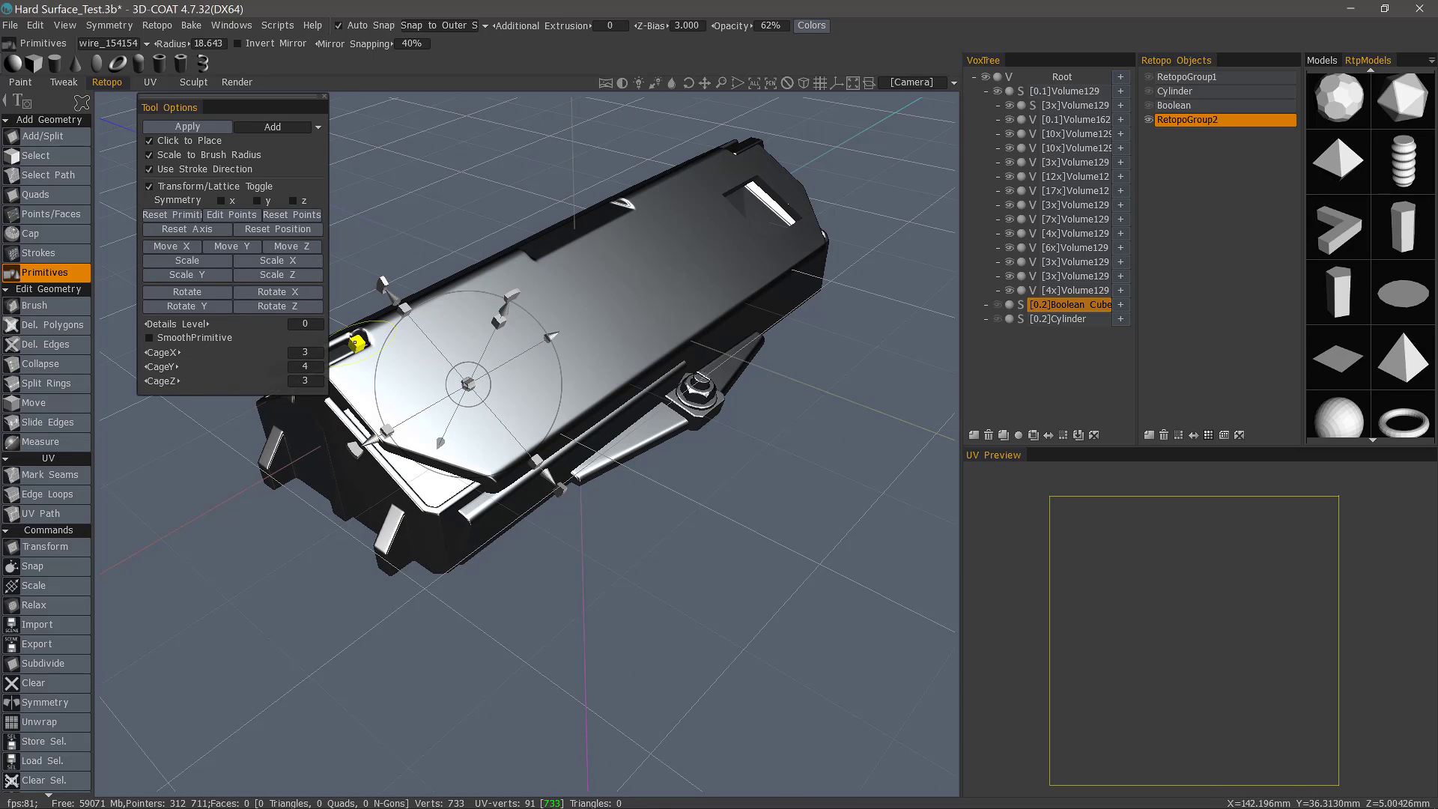
{"action": "left_click_drag", "start_coordinate": [552, 475], "coordinate": [602, 533]}
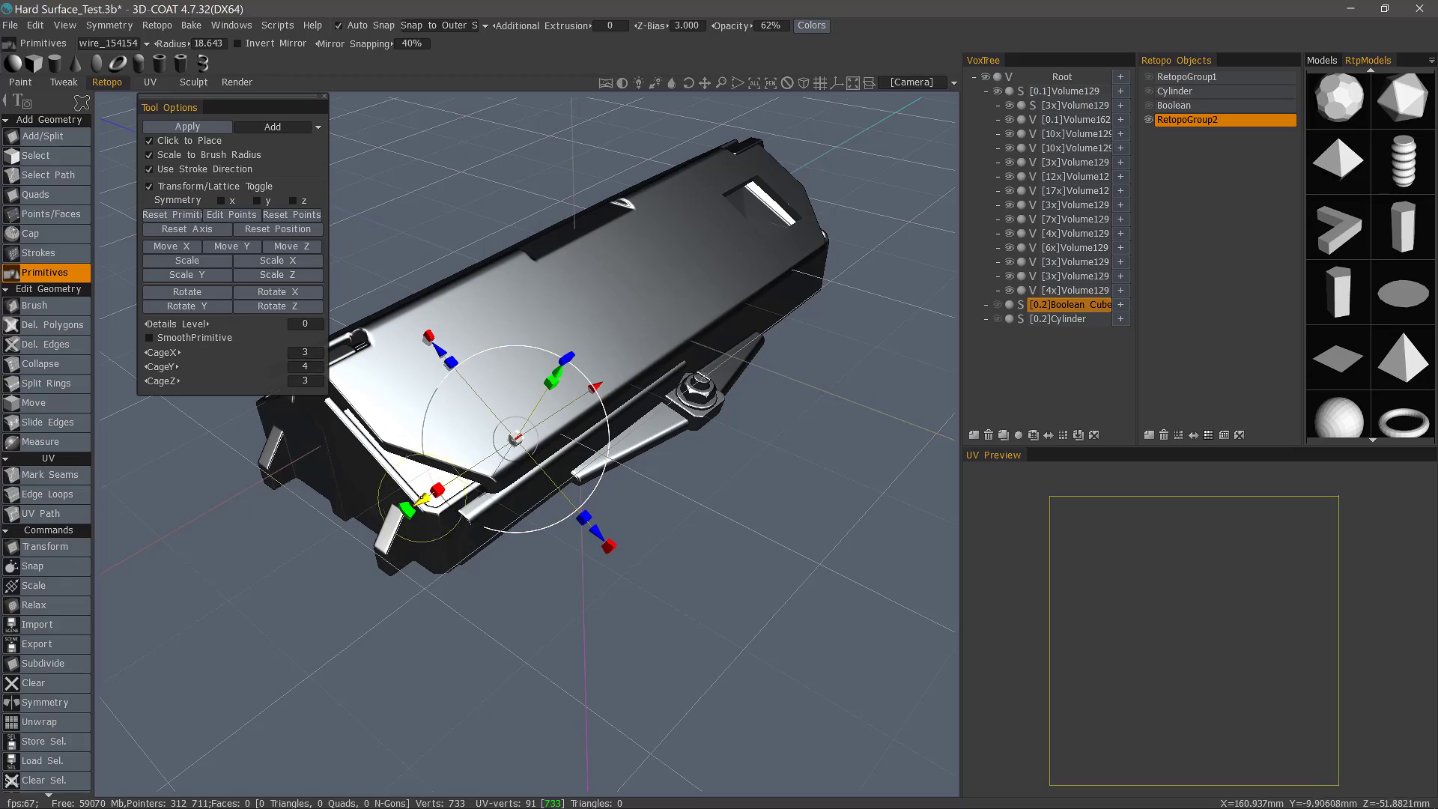
{"action": "left_click_drag", "start_coordinate": [421, 499], "coordinate": [395, 517]}
{"action": "middle_click_drag", "start_coordinate": [397, 517], "coordinate": [395, 456]}
{"action": "mouse_move", "coordinate": [395, 455]}
{"action": "left_mouse_down", "text": "alt"}
{"action": "mouse_move", "coordinate": [446, 433]}
{"action": "mouse_move", "coordinate": [421, 426]}
{"action": "mouse_move", "coordinate": [444, 447]}
{"action": "left_mouse_up", "text": "alt"}
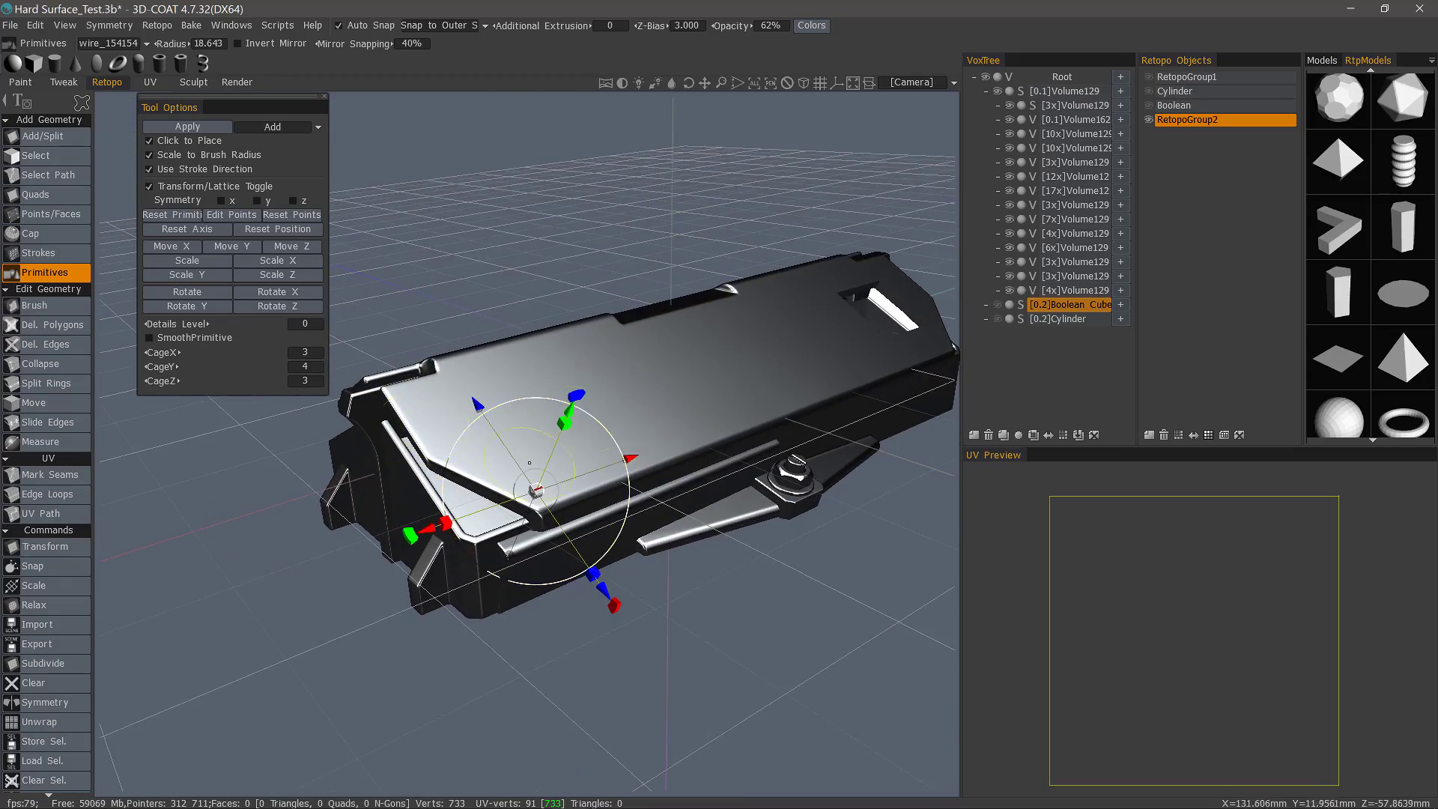
{"action": "left_click_drag", "start_coordinate": [631, 459], "coordinate": [558, 427]}
Step: Nudge the prism's height at the cover plate's corner and apply it as retopo geometry
{"action": "middle_click_drag", "start_coordinate": [557, 433], "coordinate": [581, 352]}
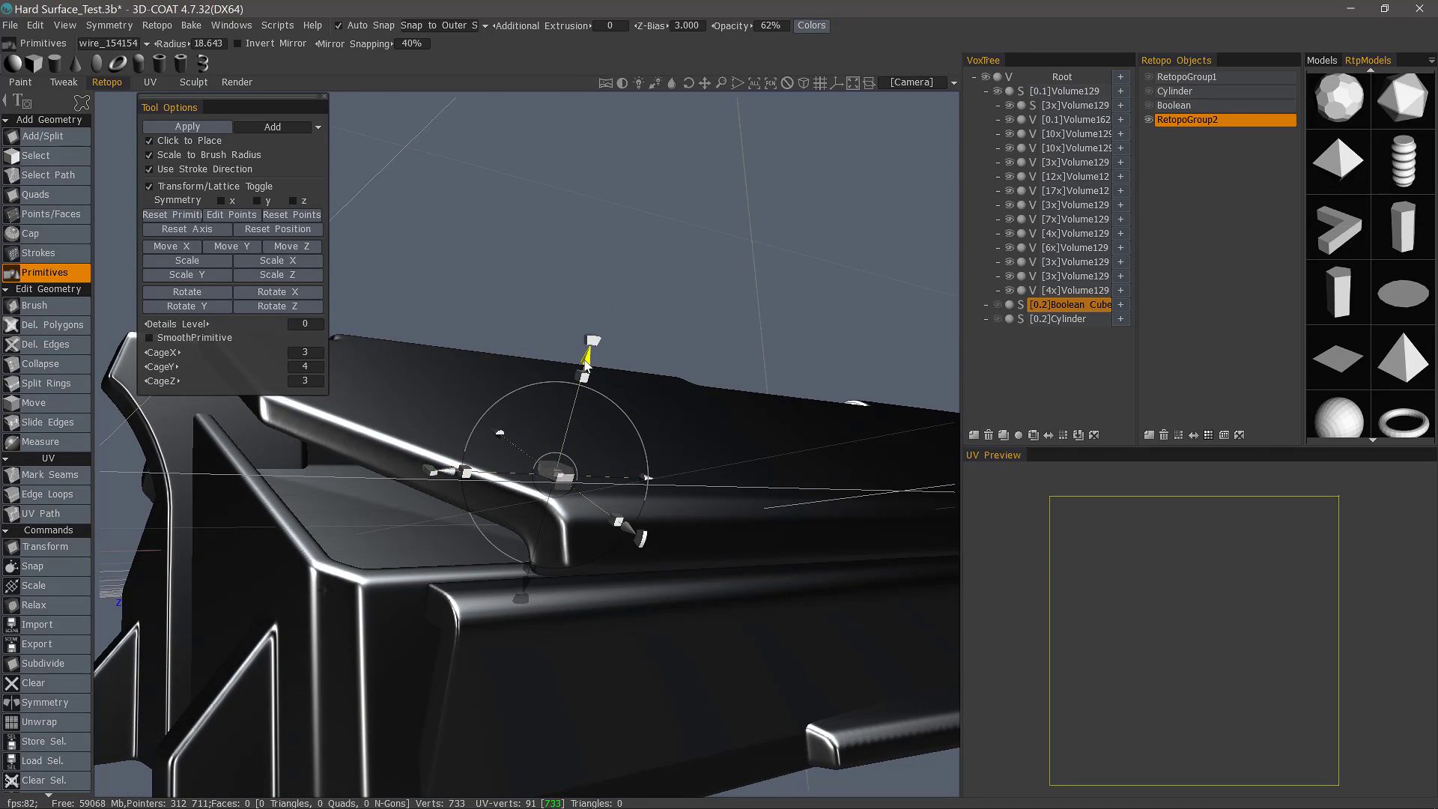
{"action": "left_click_drag", "start_coordinate": [585, 360], "coordinate": [588, 362]}
{"action": "left_click_drag", "start_coordinate": [558, 476], "coordinate": [557, 555], "text": "alt"}
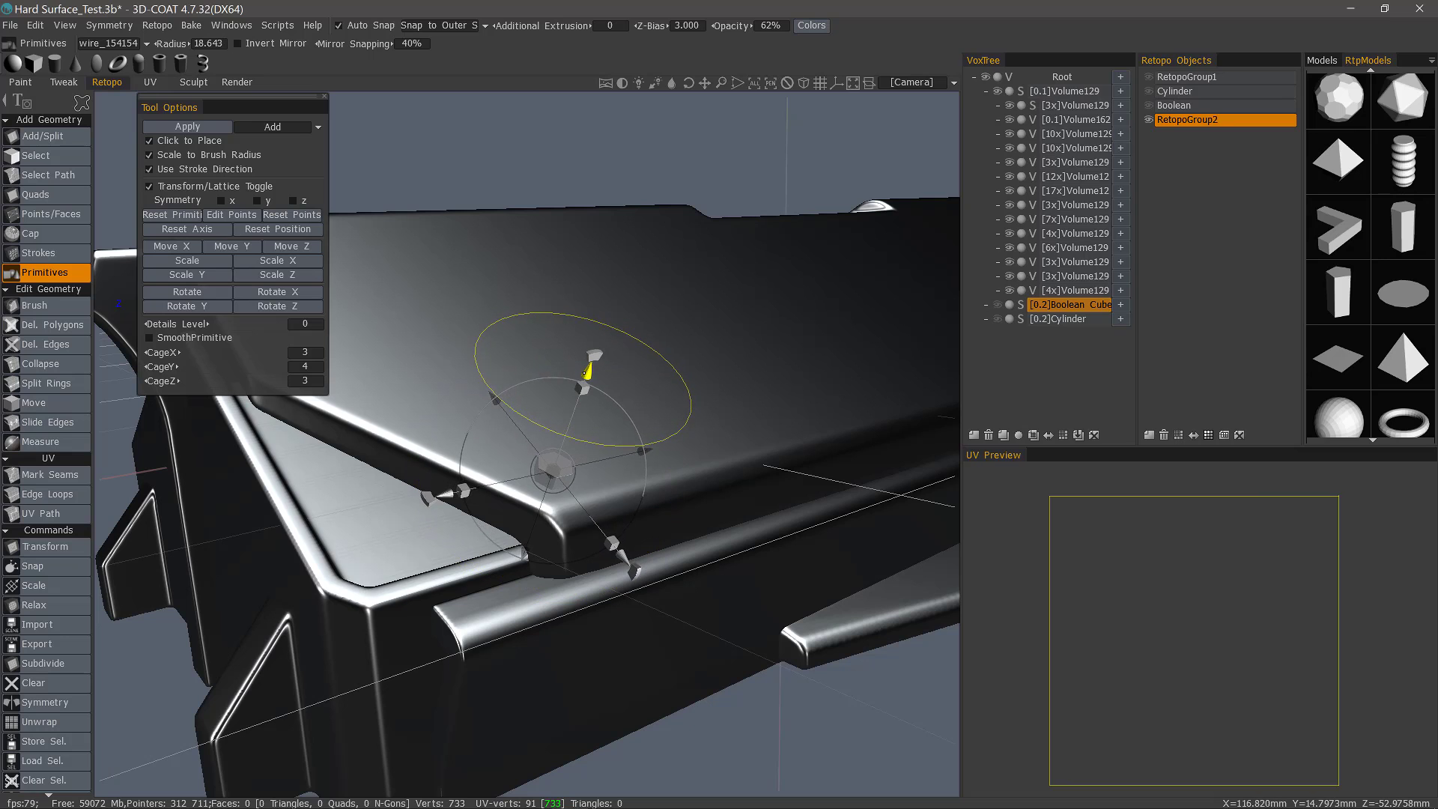
{"action": "left_click_drag", "start_coordinate": [591, 364], "coordinate": [920, 212], "text": "alt"}
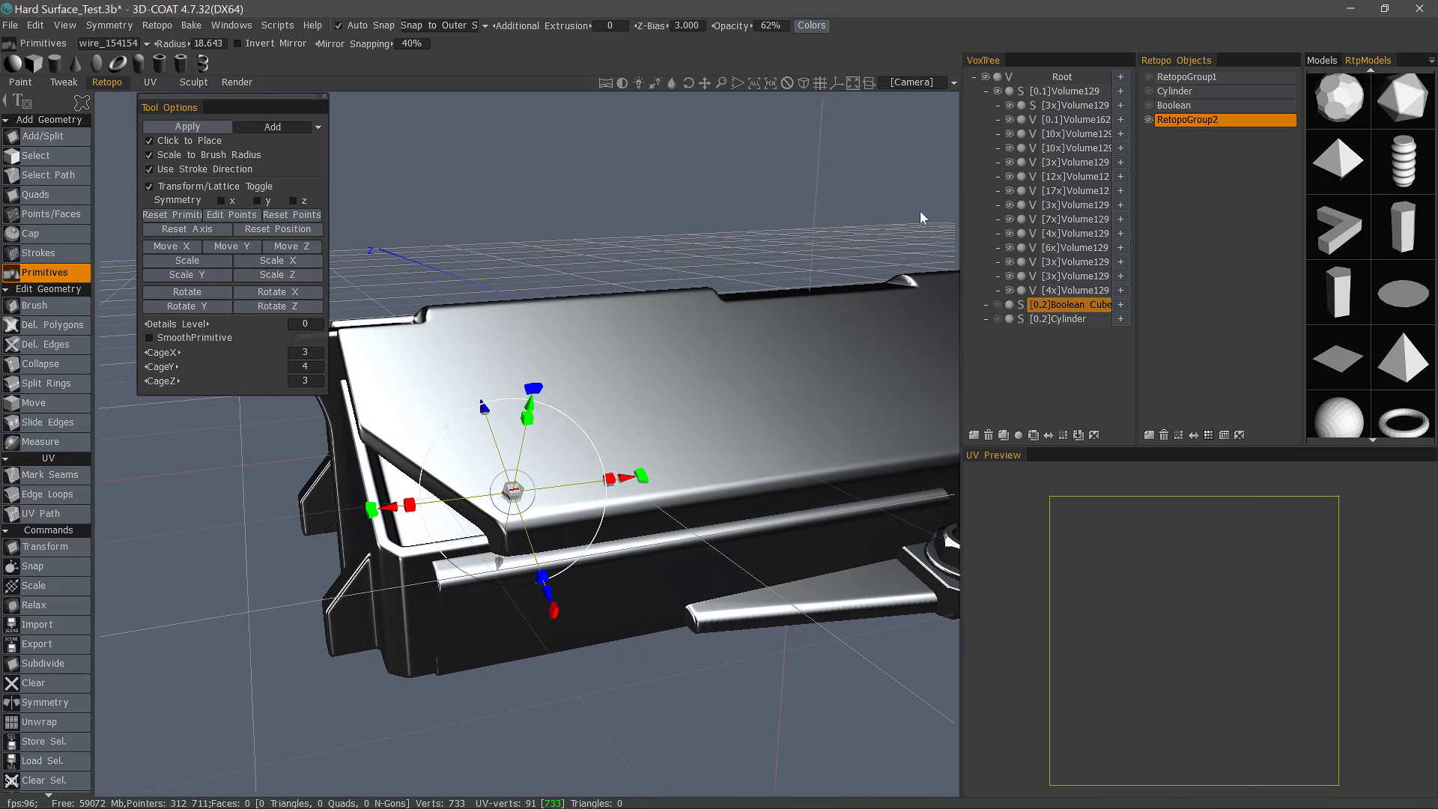
{"action": "left_click", "coordinate": [1181, 121]}
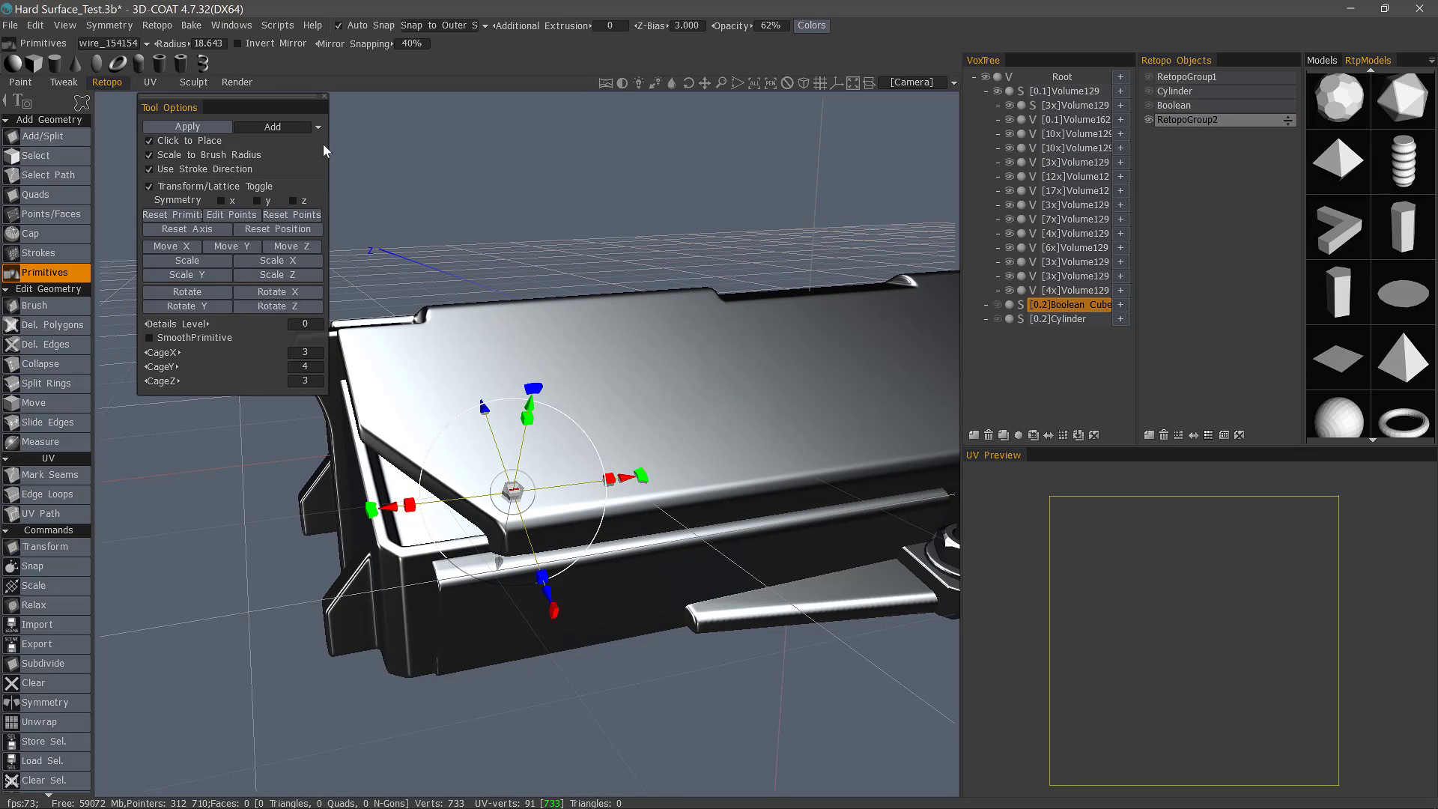
{"action": "left_click", "coordinate": [188, 127]}
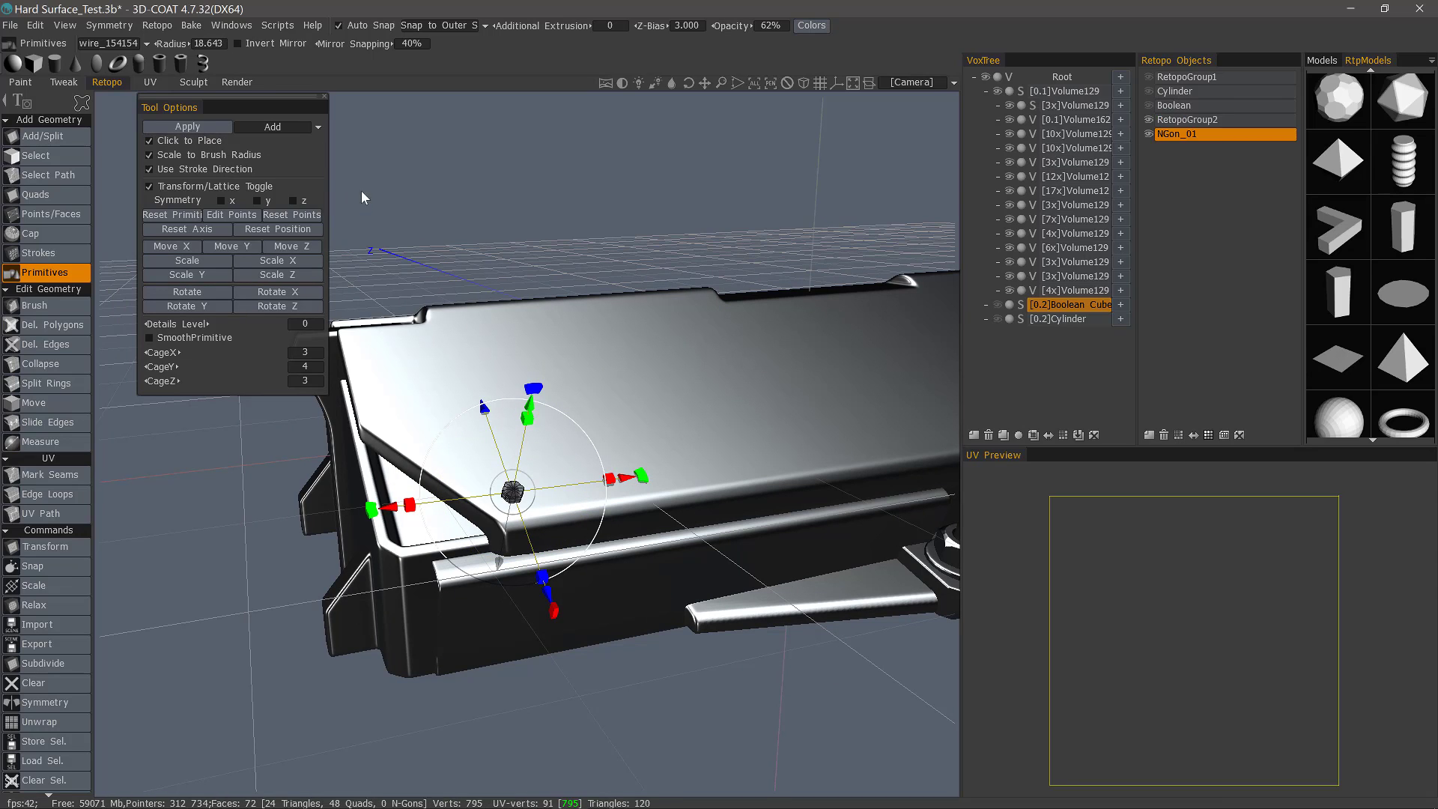
Step: Apply further prism copies along the cover plate's front edge, and place and apply one at its rear end corner
{"action": "left_click_drag", "start_coordinate": [658, 473], "coordinate": [570, 450]}
{"action": "key", "text": "Return"}
{"action": "left_click", "coordinate": [204, 127]}
{"action": "left_click", "coordinate": [482, 371]}
{"action": "left_click_drag", "start_coordinate": [502, 484], "coordinate": [715, 458]}
{"action": "key", "text": "Return"}
Step: Turn off Click to Place, move the prism along the plate's short end toward the chamfer, and apply it there
{"action": "left_click", "coordinate": [167, 141]}
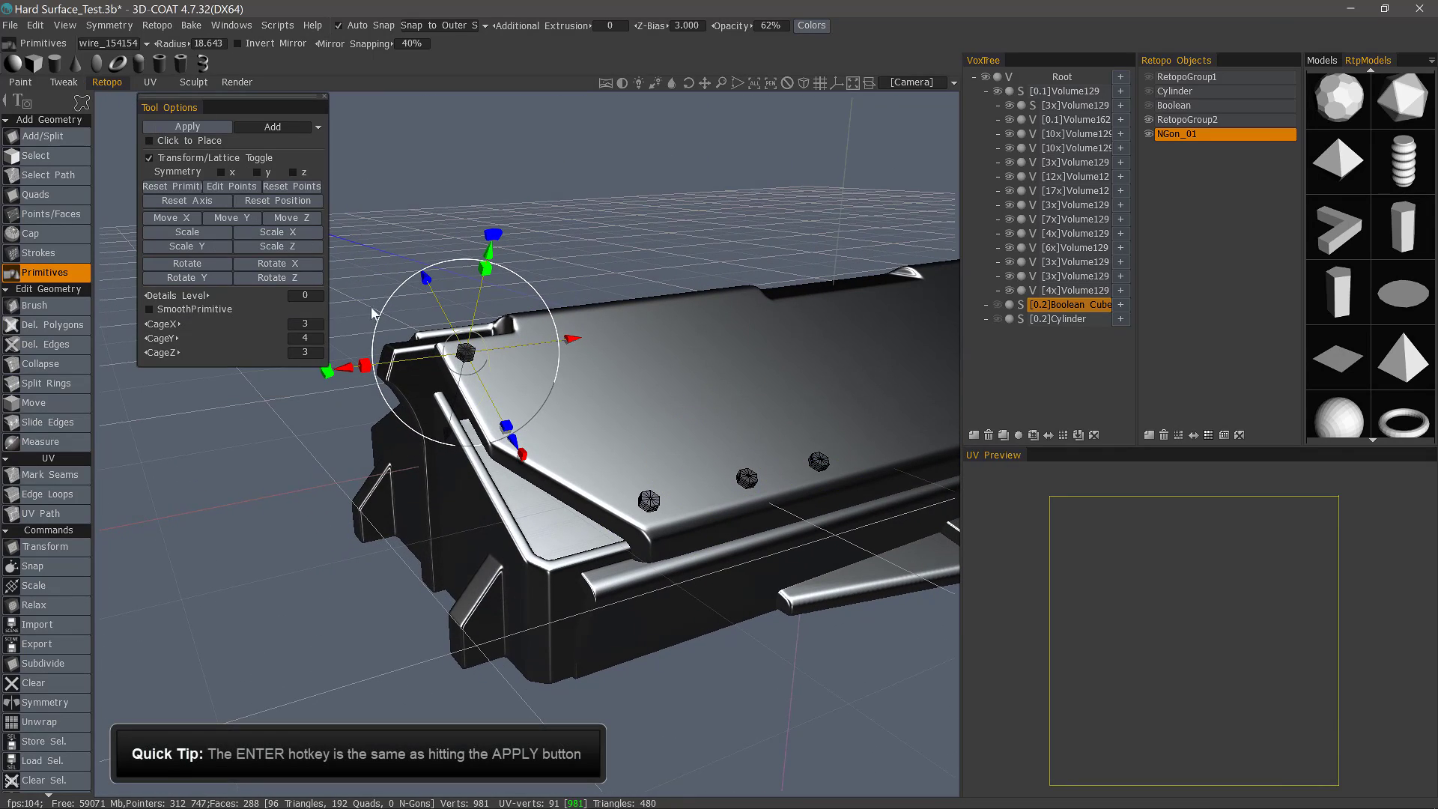
{"action": "left_click_drag", "start_coordinate": [514, 444], "coordinate": [556, 524]}
{"action": "key", "text": "Return"}
Step: Leave primitive placement by switching to the retopo Brush tool
{"action": "left_click_drag", "start_coordinate": [403, 271], "coordinate": [583, 249]}
{"action": "left_click", "coordinate": [1193, 134]}
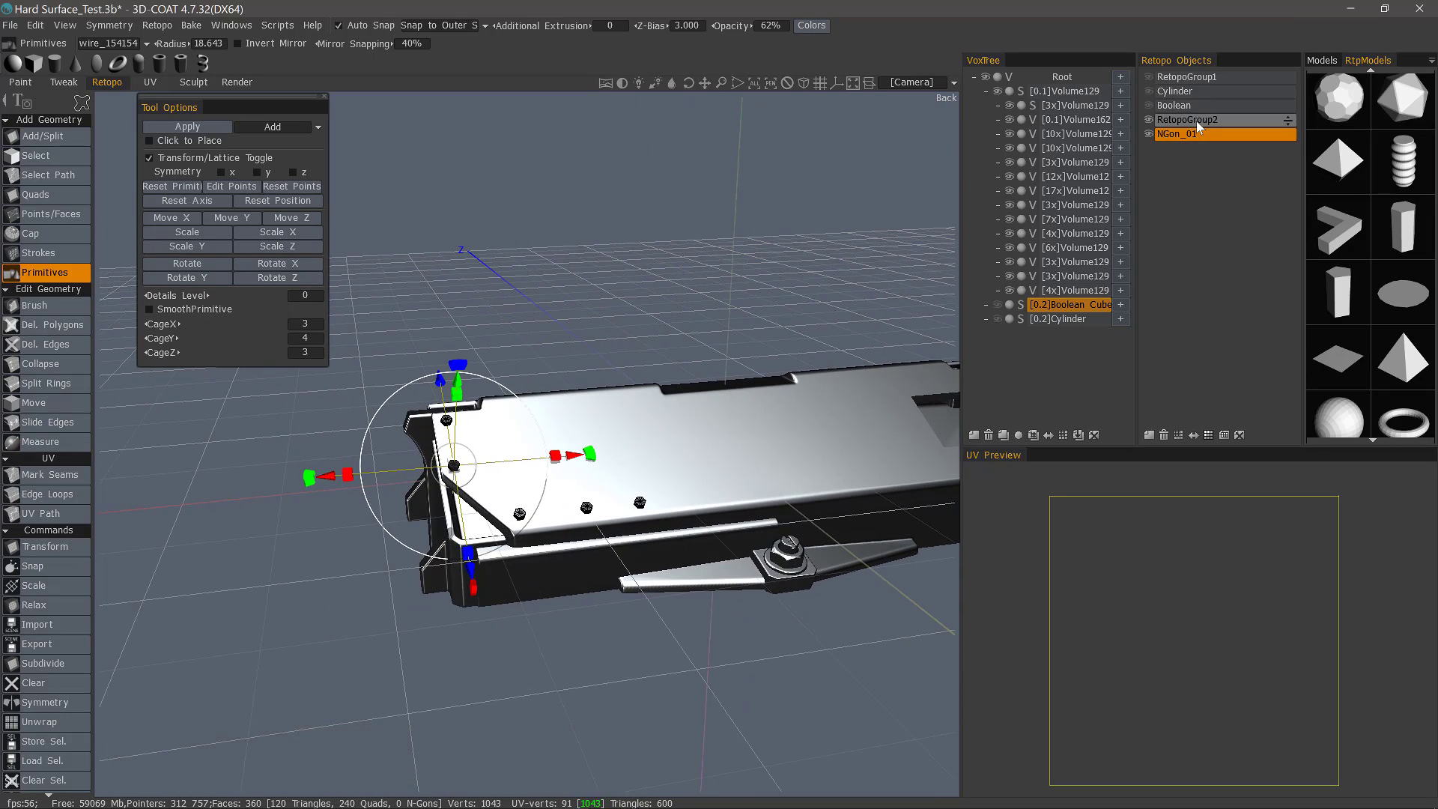
{"action": "left_click", "coordinate": [46, 306]}
{"action": "left_click_drag", "start_coordinate": [393, 263], "coordinate": [437, 326]}
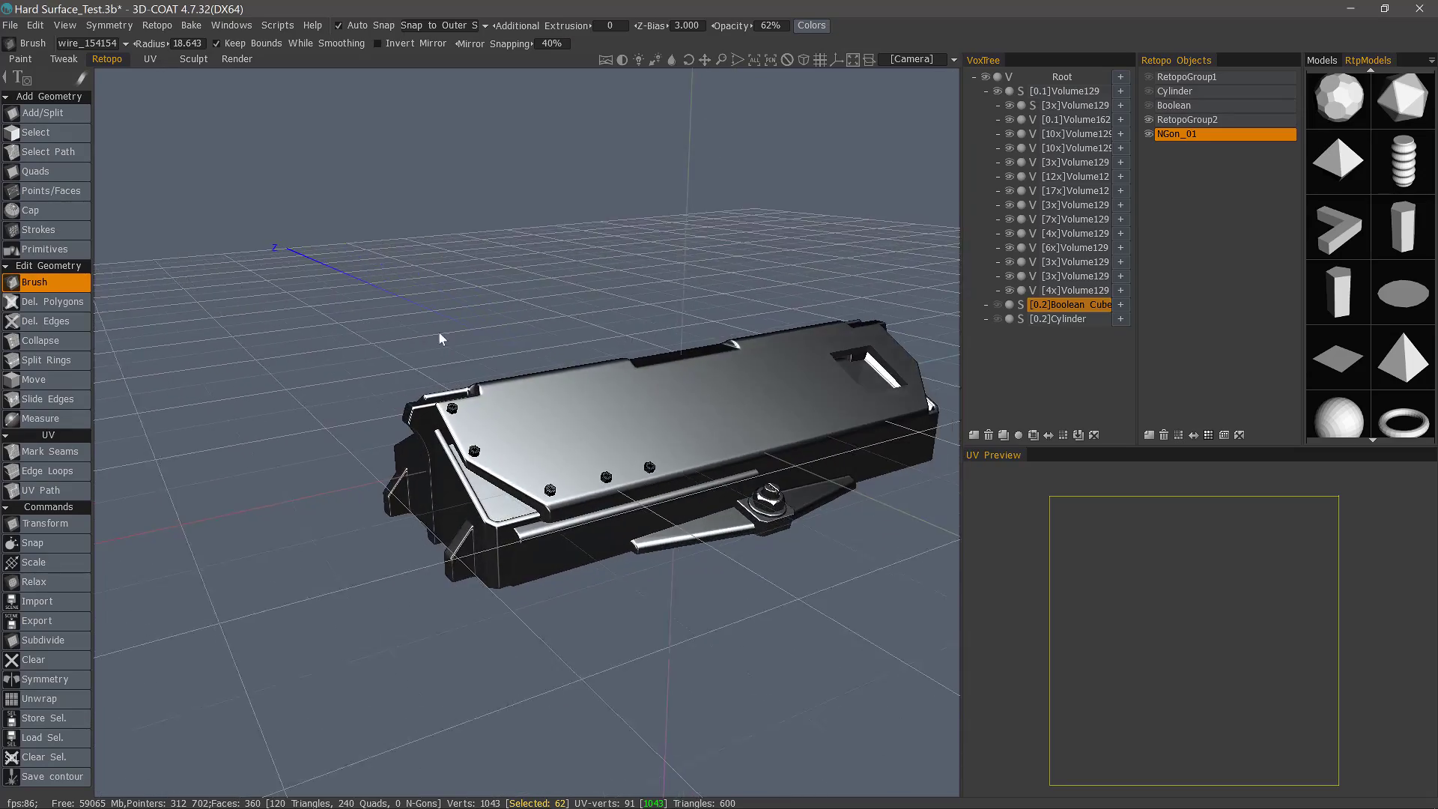
{"action": "scroll", "coordinate": [479, 375], "scroll_direction": "up", "scroll_amount": 6}
{"action": "mouse_move", "coordinate": [464, 494]}
{"action": "left_mouse_down", "text": "alt"}
{"action": "mouse_move", "coordinate": [622, 553]}
{"action": "mouse_move", "coordinate": [600, 523]}
{"action": "mouse_move", "coordinate": [629, 555]}
{"action": "mouse_move", "coordinate": [591, 506]}
{"action": "left_mouse_up", "text": "alt"}
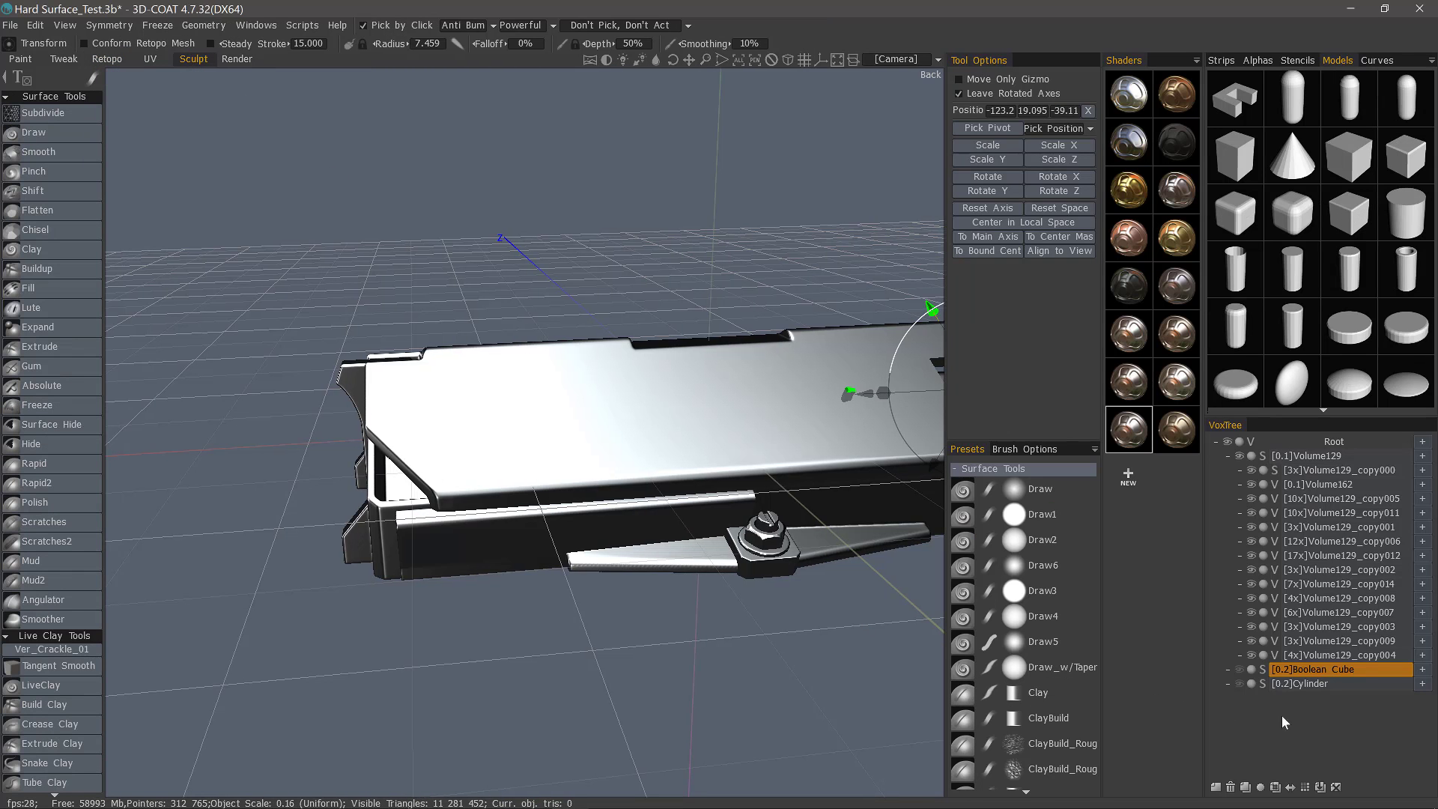
Step: Add a new sculpt volume after Boolean Cube and bring the NGon_01 retopo prisms into it as a surface layer
{"action": "left_click", "coordinate": [1314, 674]}
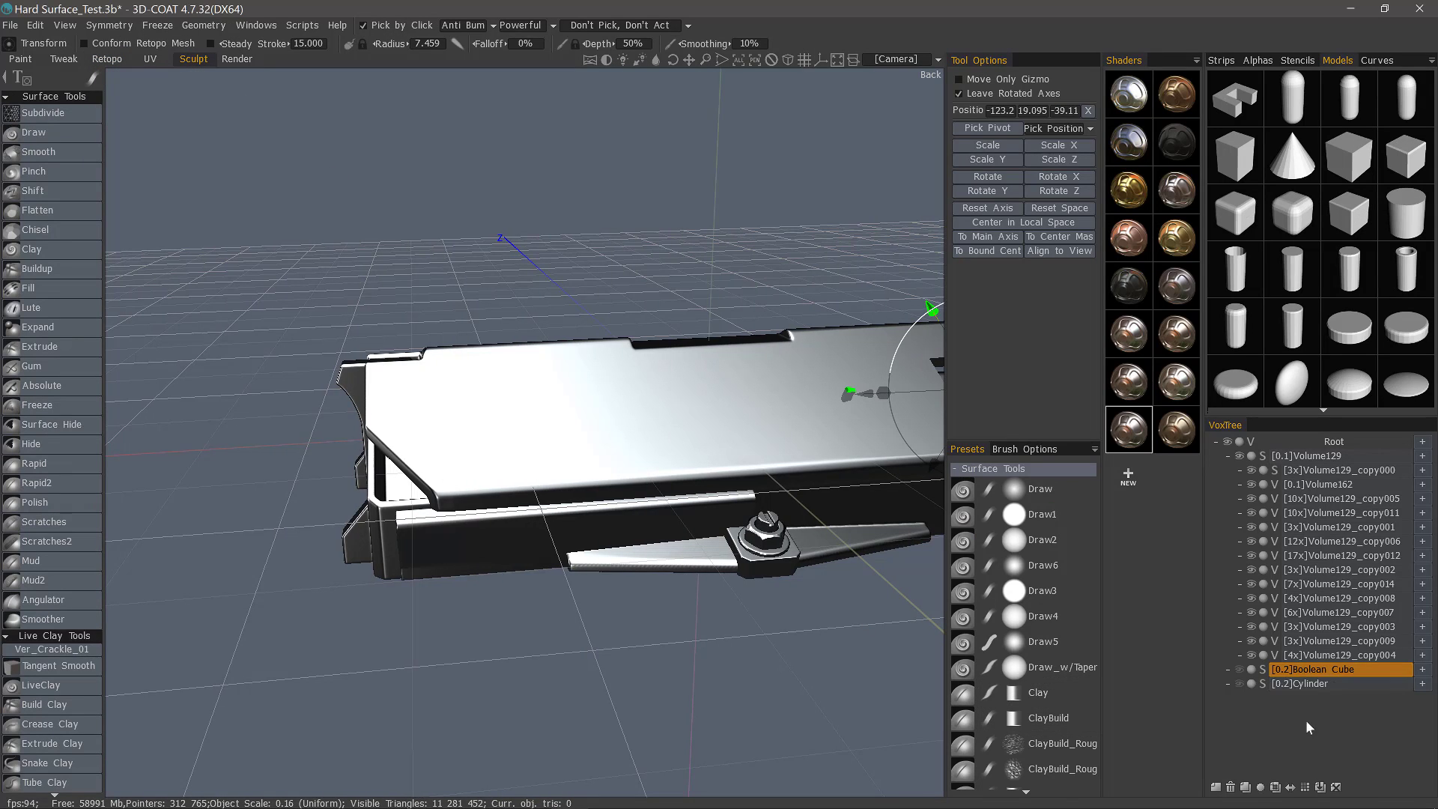
{"action": "left_click", "coordinate": [1215, 788]}
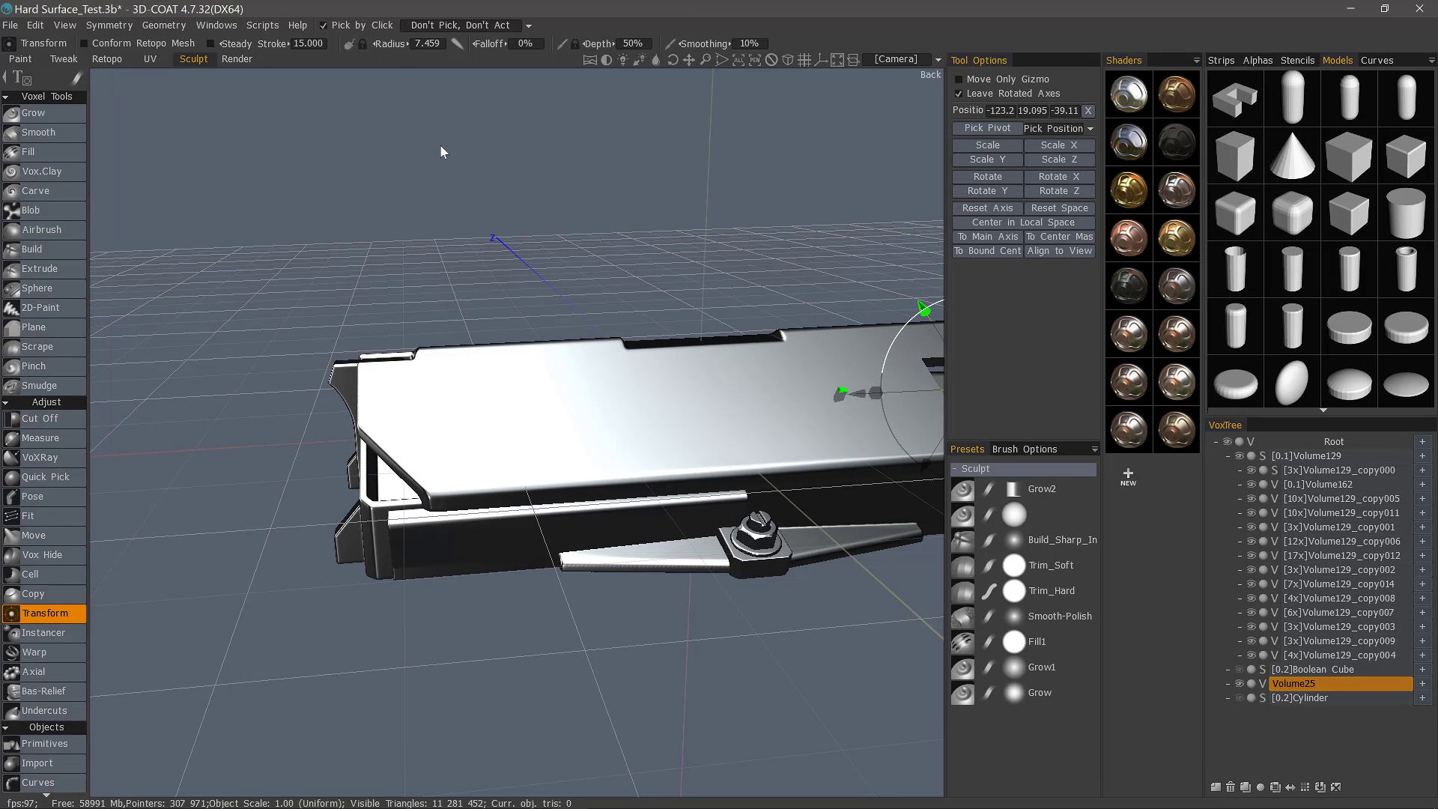
{"action": "key", "text": "ctrl+v"}
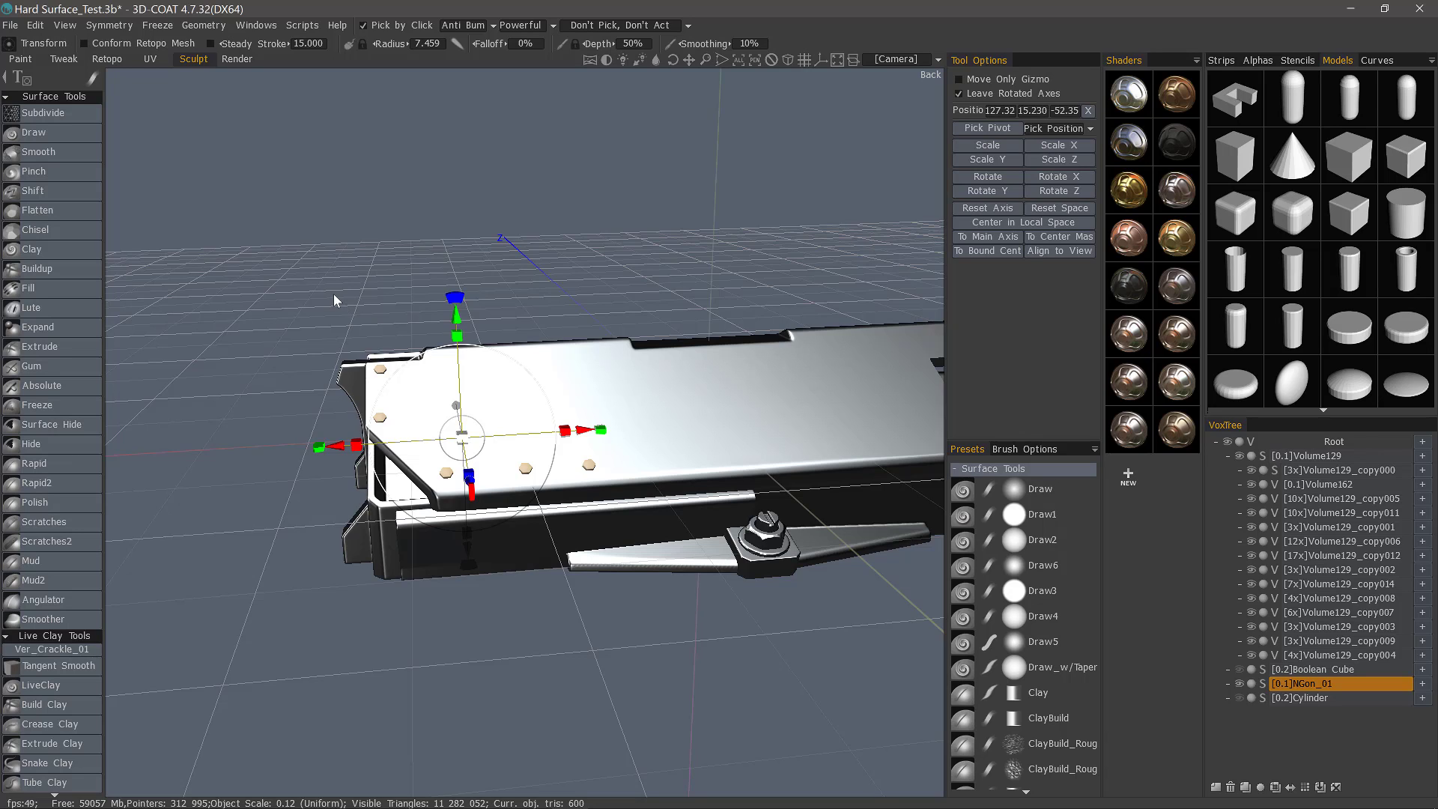
Step: Resample the NGon_01 layer to a required poly count of 750000
{"action": "key", "text": "Return"}
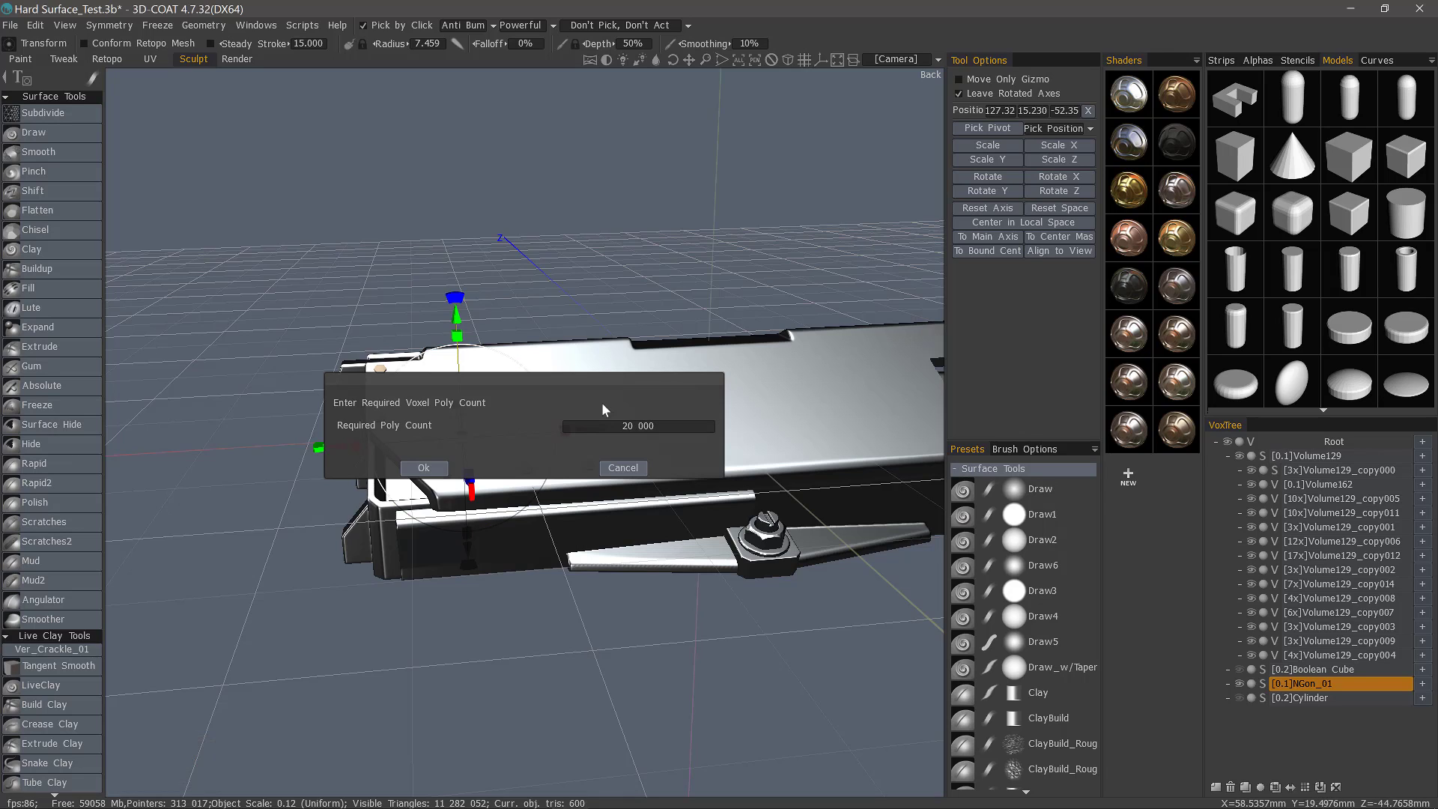
{"action": "left_click", "coordinate": [641, 427]}
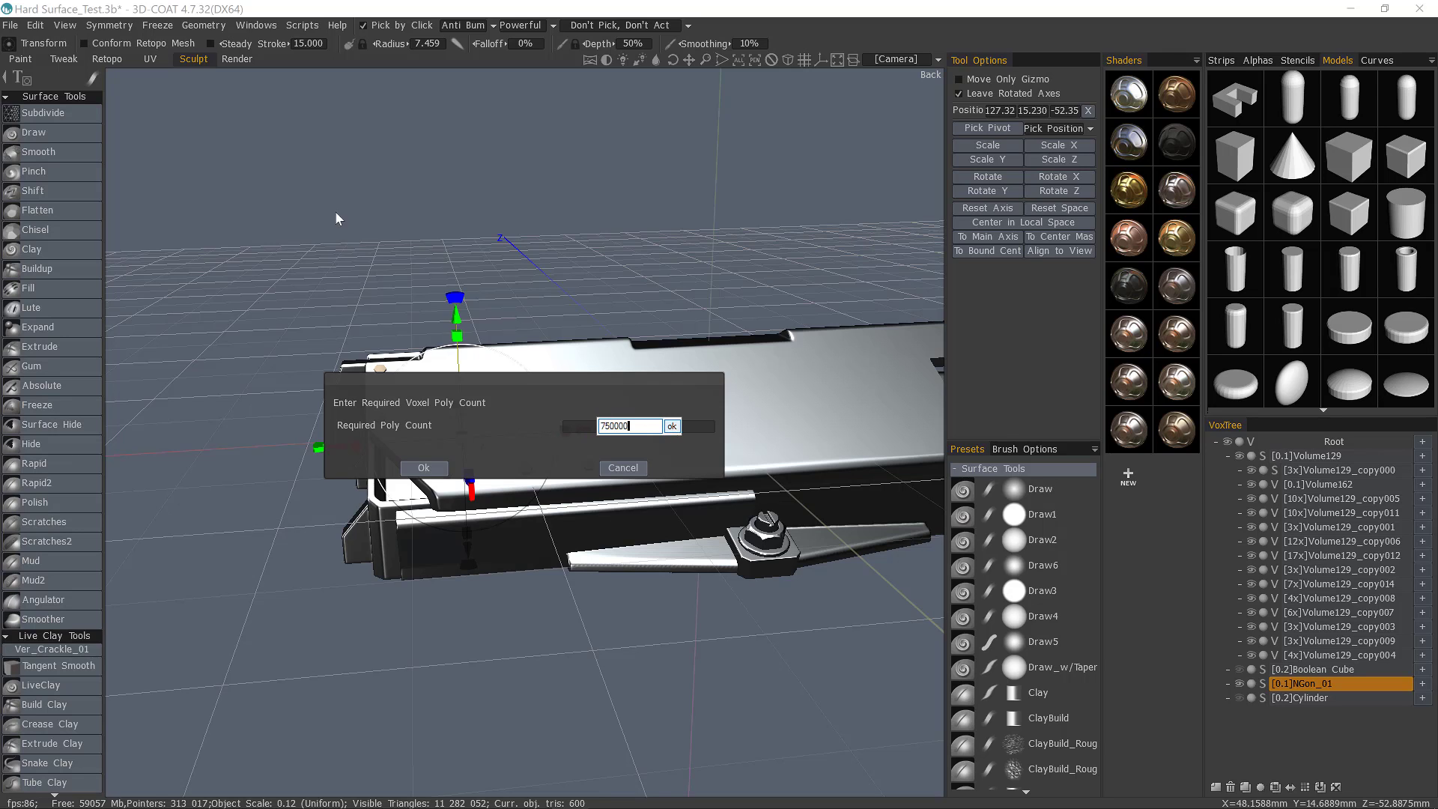
{"action": "left_click", "coordinate": [672, 427]}
{"action": "left_click", "coordinate": [423, 467]}
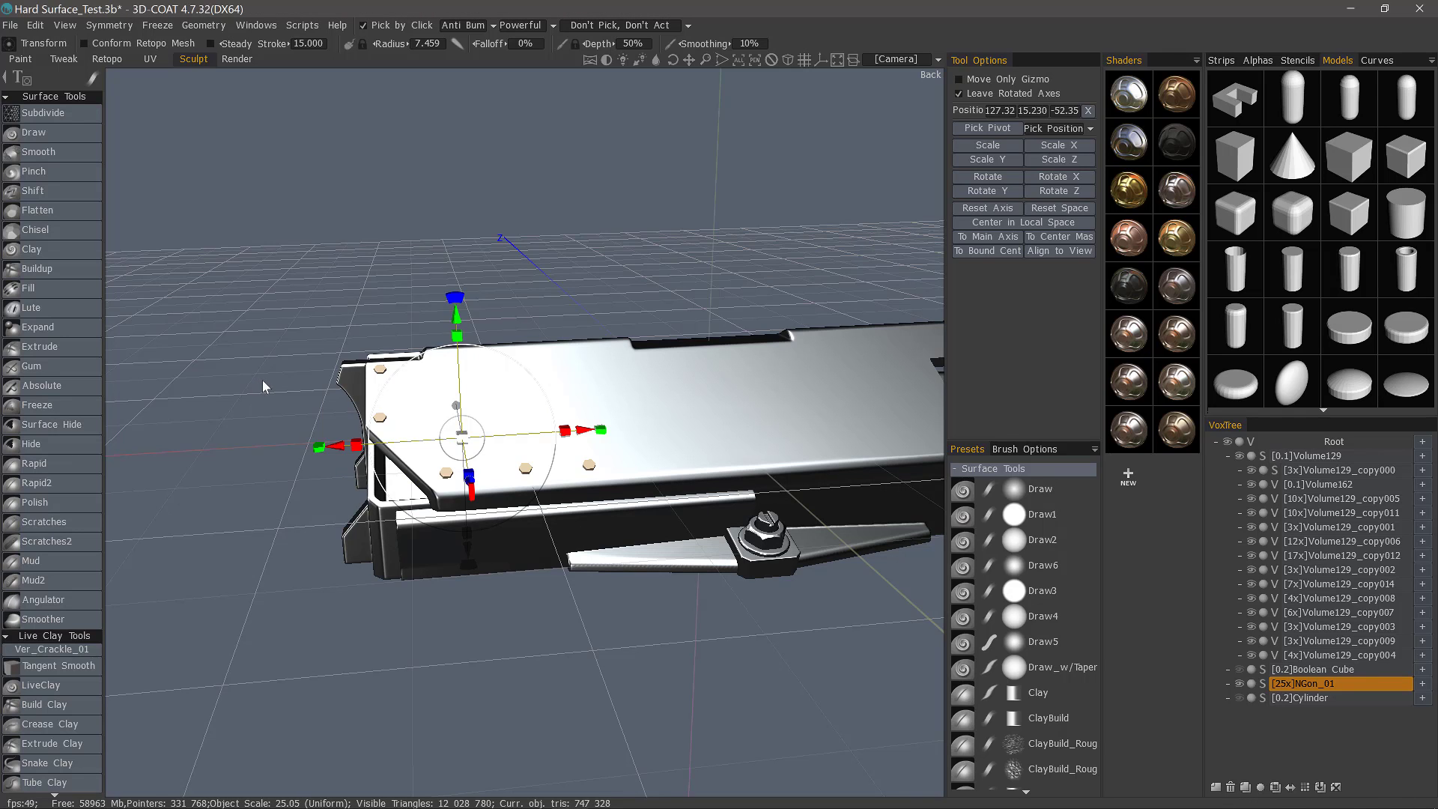
Step: Assign the dark metallic shader to the NGon_01 prisms and inspect them on the cover plate
{"action": "left_click", "coordinate": [1129, 445]}
{"action": "left_click_drag", "start_coordinate": [217, 284], "coordinate": [322, 291]}
{"action": "scroll", "coordinate": [327, 294], "scroll_direction": "up", "scroll_amount": 5}
{"action": "mouse_move", "coordinate": [726, 547]}
{"action": "middle_mouse_down"}
{"action": "mouse_move", "coordinate": [522, 519]}
{"action": "mouse_move", "coordinate": [558, 502]}
{"action": "middle_mouse_up"}
{"action": "scroll", "coordinate": [491, 588], "scroll_direction": "down", "scroll_amount": 1}
{"action": "scroll", "coordinate": [194, 643], "scroll_direction": "up", "scroll_amount": 3}
{"action": "scroll", "coordinate": [193, 642], "scroll_direction": "up", "scroll_amount": 4}
{"action": "scroll", "coordinate": [299, 480], "scroll_direction": "down", "scroll_amount": 5}
{"action": "scroll", "coordinate": [293, 490], "scroll_direction": "down", "scroll_amount": 5}
{"action": "left_click_drag", "start_coordinate": [292, 491], "coordinate": [326, 502]}
Step: Run Smooth All on NGon_01 with a smoothing degree of 3, keeping the sharp boolean edges
{"action": "scroll", "coordinate": [63, 674], "scroll_direction": "down", "scroll_amount": 10}
{"action": "scroll", "coordinate": [82, 659], "scroll_direction": "down", "scroll_amount": 5}
{"action": "left_click", "coordinate": [47, 779]}
{"action": "left_click_drag", "start_coordinate": [500, 423], "coordinate": [553, 421]}
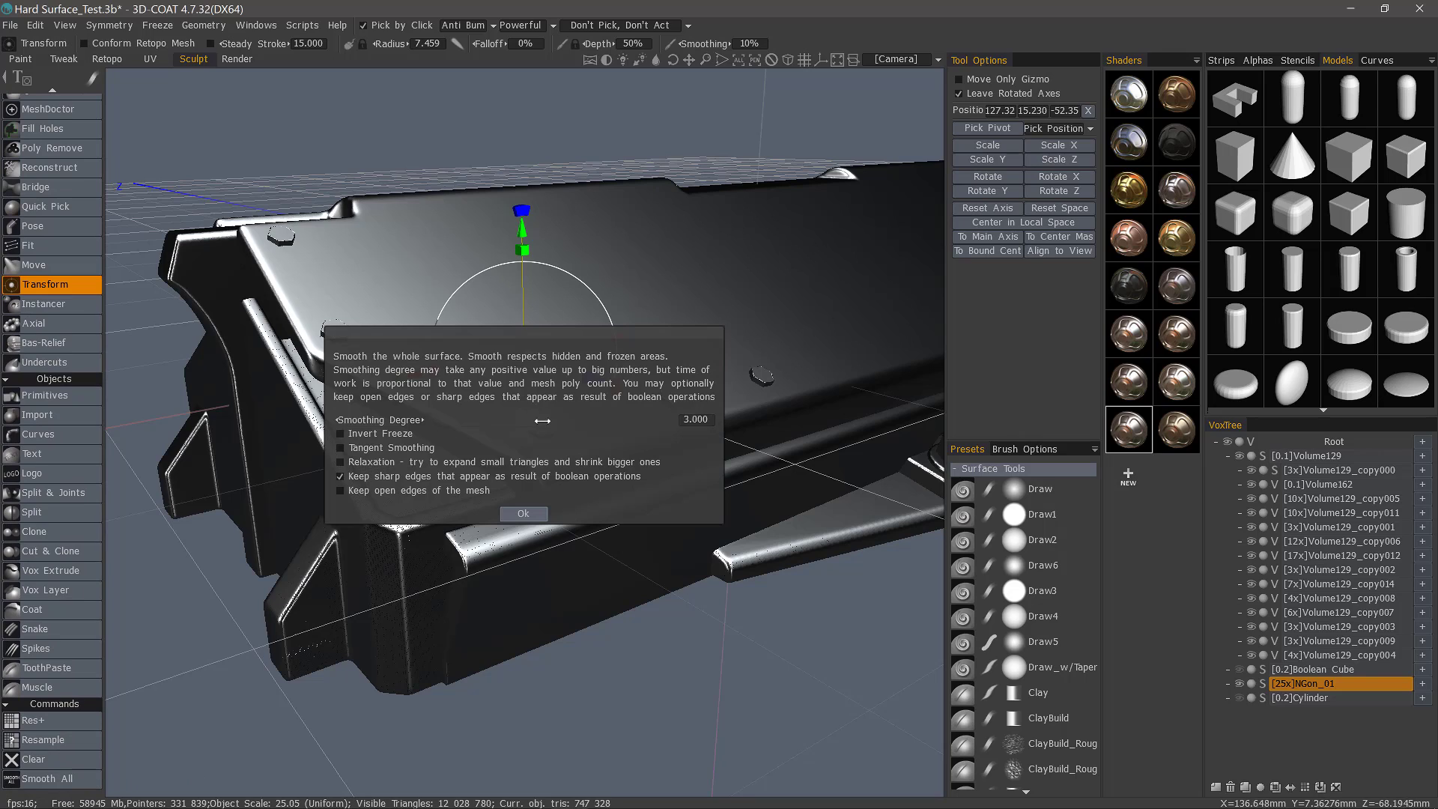
{"action": "left_click", "coordinate": [529, 514]}
Step: Clone the NGon_01 layer and subtract the clone from the Volume129_copy000 cover plate
{"action": "mouse_move", "coordinate": [608, 543]}
{"action": "left_mouse_down", "text": "alt"}
{"action": "mouse_move", "coordinate": [658, 523]}
{"action": "mouse_move", "coordinate": [675, 475]}
{"action": "left_mouse_up", "text": "alt"}
{"action": "right_click_drag", "start_coordinate": [676, 475], "coordinate": [757, 540], "text": "alt"}
{"action": "left_click_drag", "start_coordinate": [756, 539], "coordinate": [867, 529], "text": "alt"}
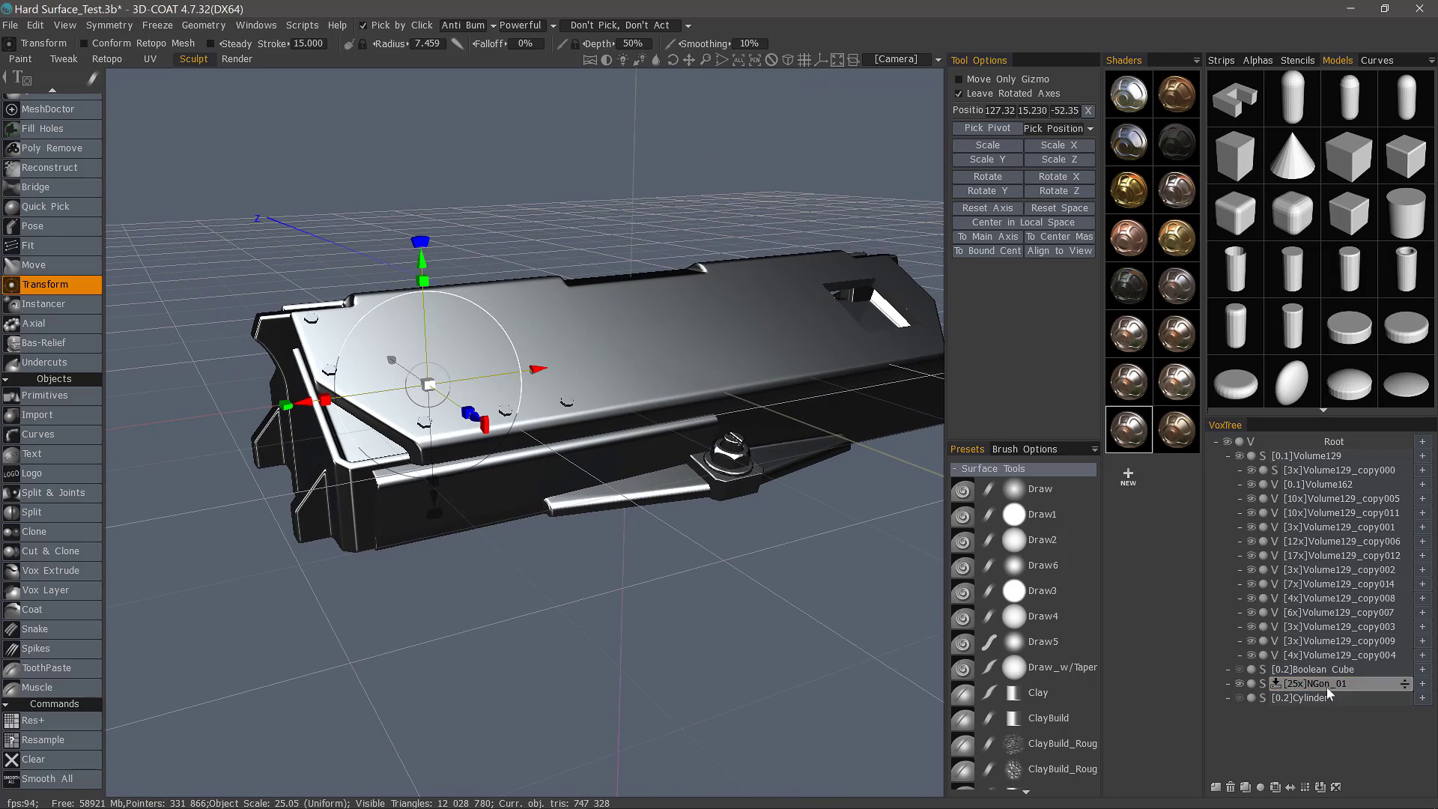
{"action": "left_click", "coordinate": [1245, 789]}
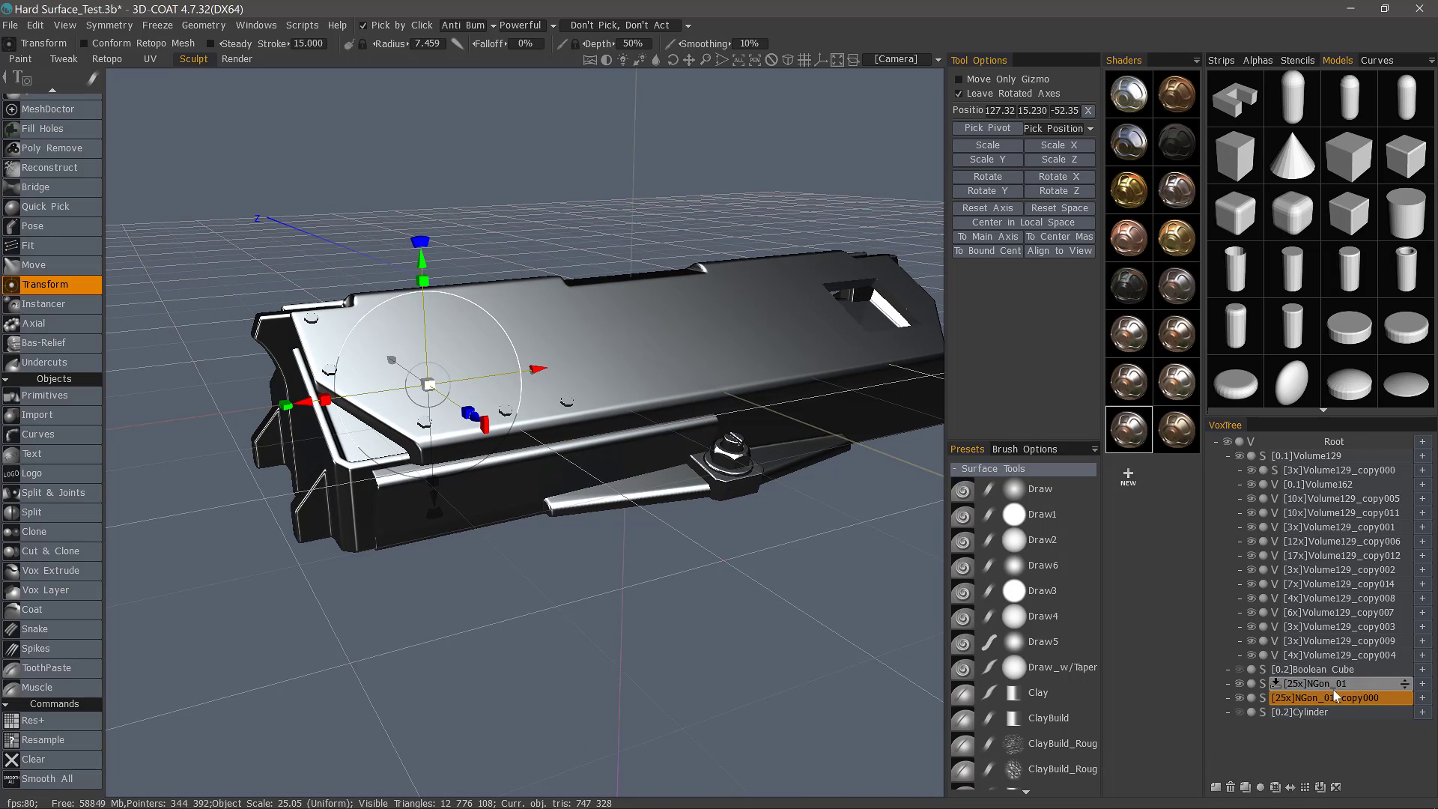
{"action": "left_click_drag", "start_coordinate": [1405, 699], "coordinate": [1282, 528], "text": "ctrl"}
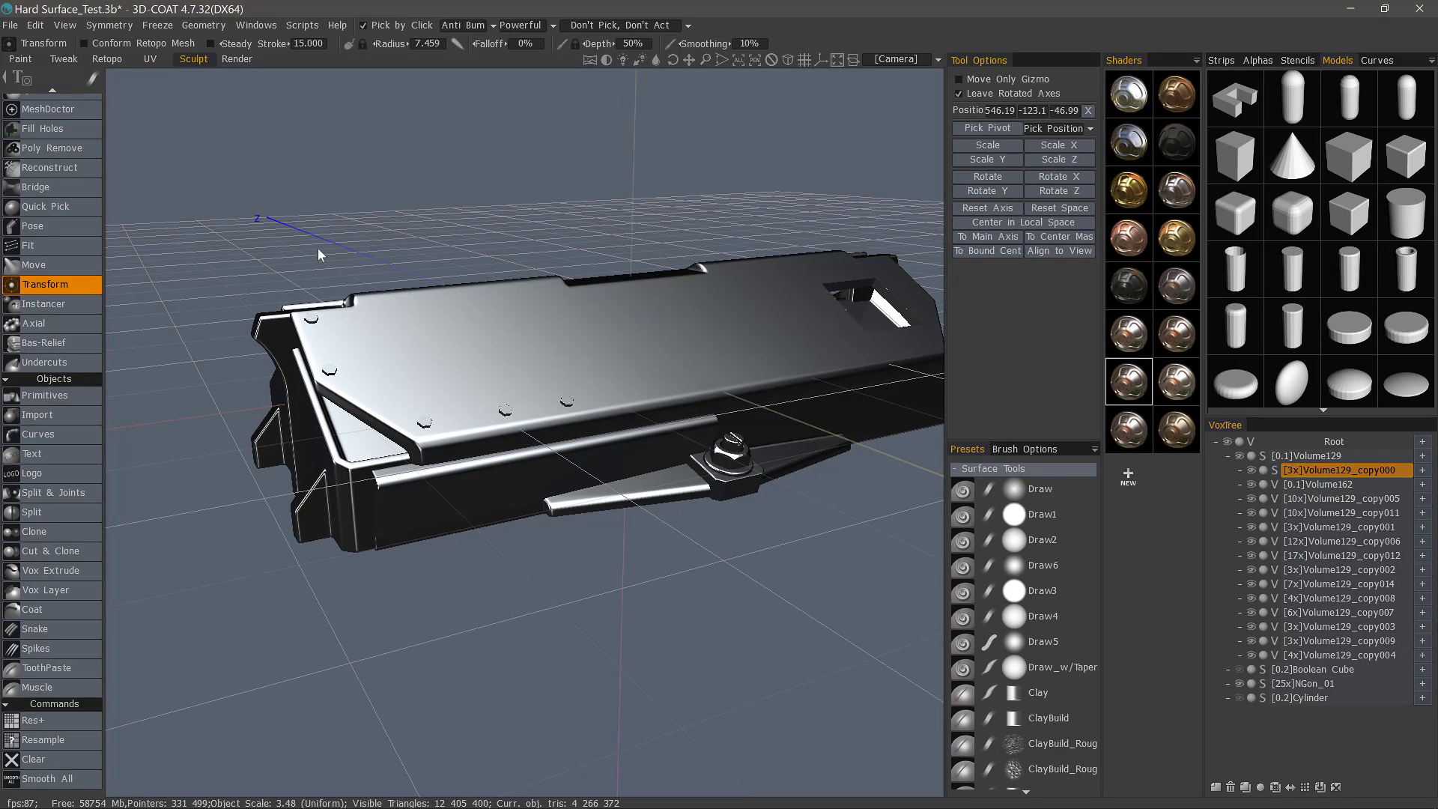
Step: Hide NGon_01 to examine the hexagonal recesses in the cover plate, and show it again
{"action": "left_click", "coordinate": [1240, 685]}
{"action": "left_click_drag", "start_coordinate": [419, 427], "coordinate": [502, 379], "text": "alt"}
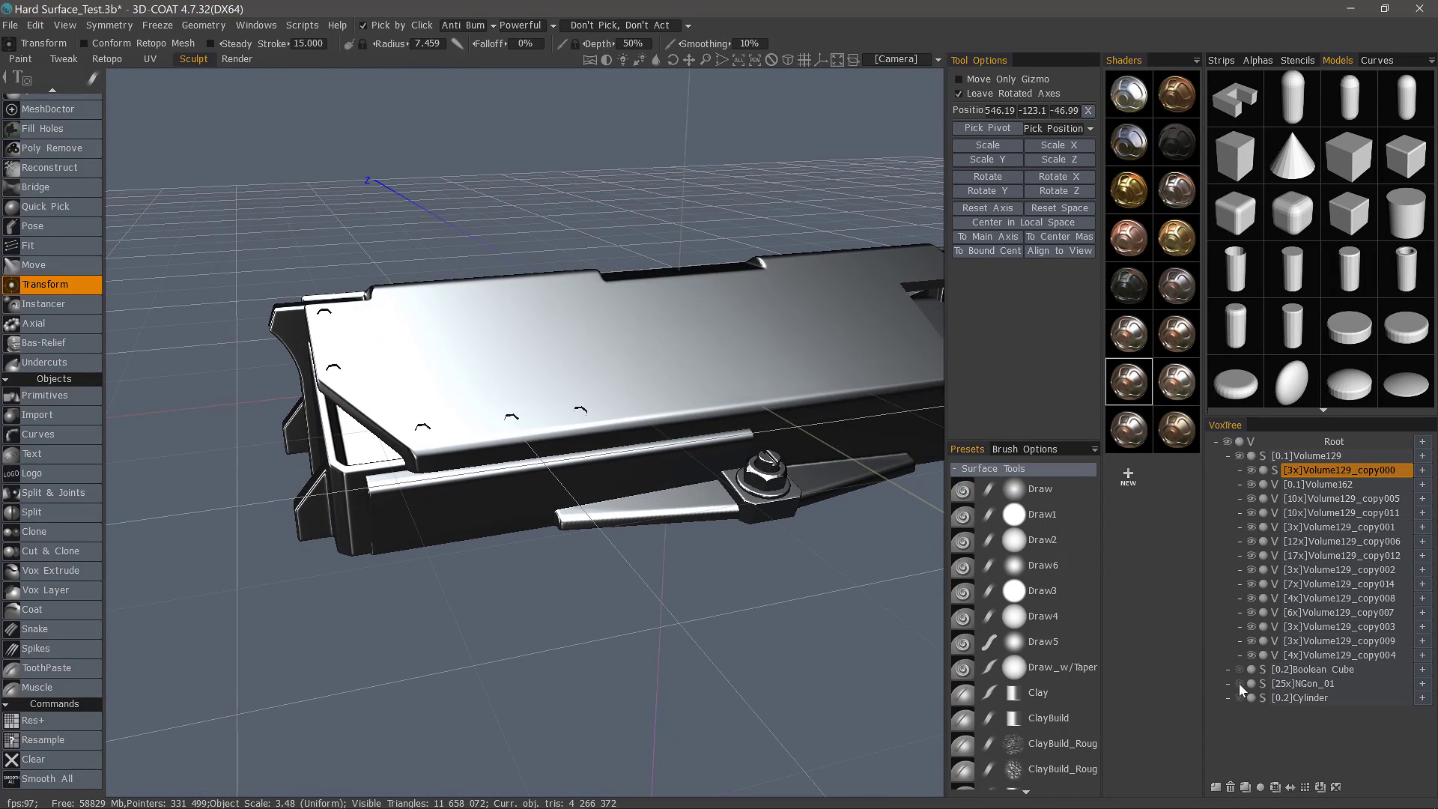
{"action": "left_click", "coordinate": [1239, 684]}
Step: Extrude the NGon_01 layer by -0.05 to shrink the prisms slightly within their recesses
{"action": "left_click", "coordinate": [1318, 685]}
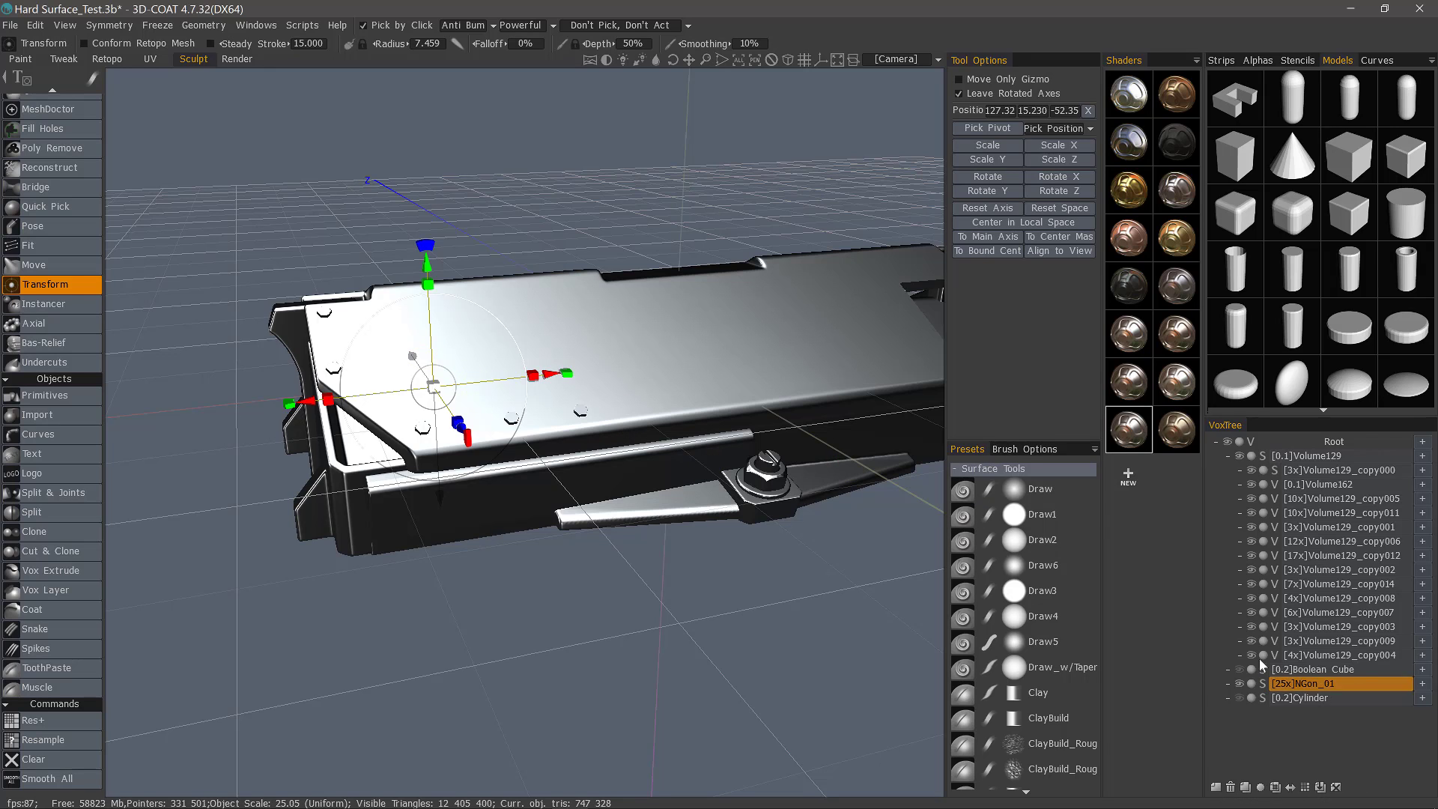
{"action": "right_click", "coordinate": [1318, 684]}
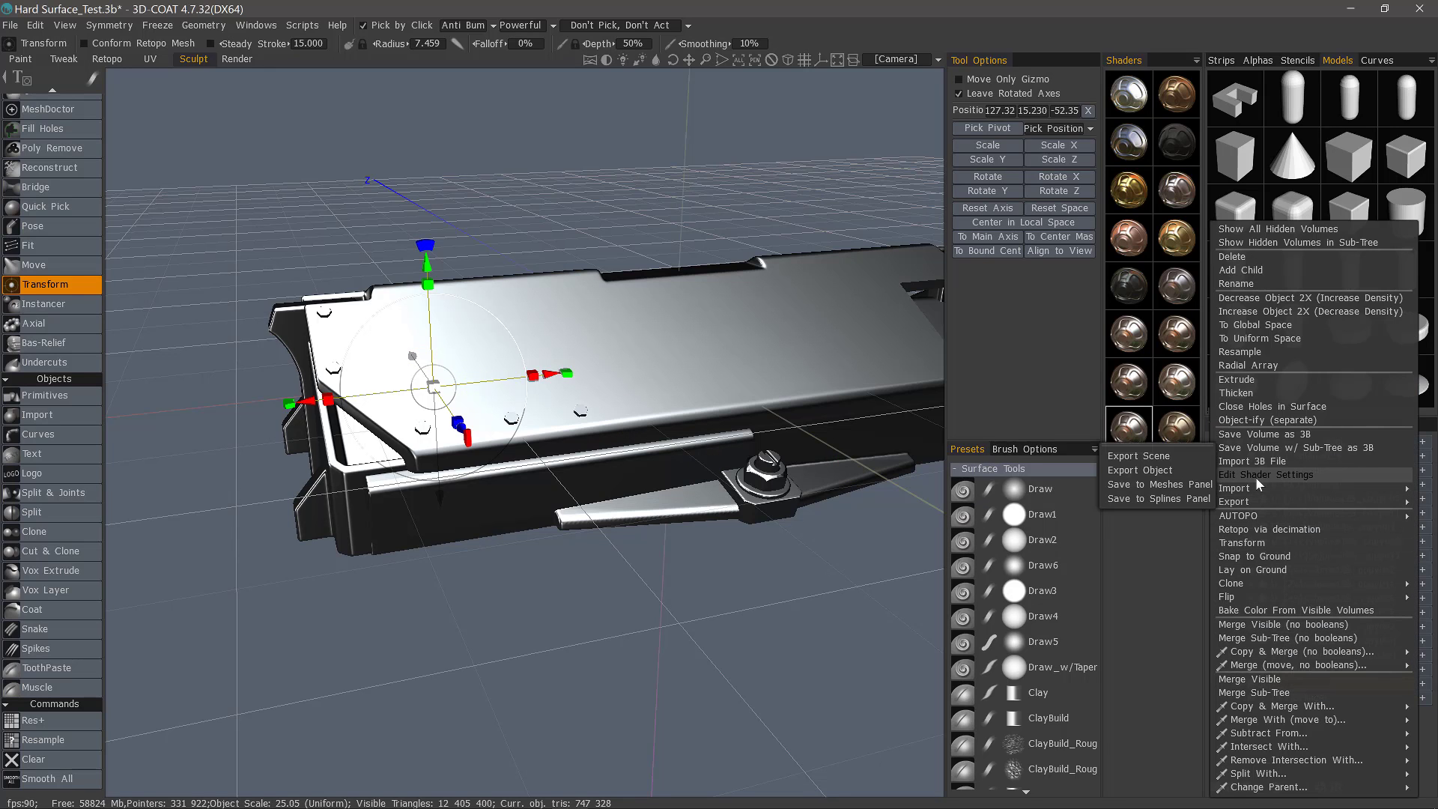
{"action": "left_click", "coordinate": [1251, 380]}
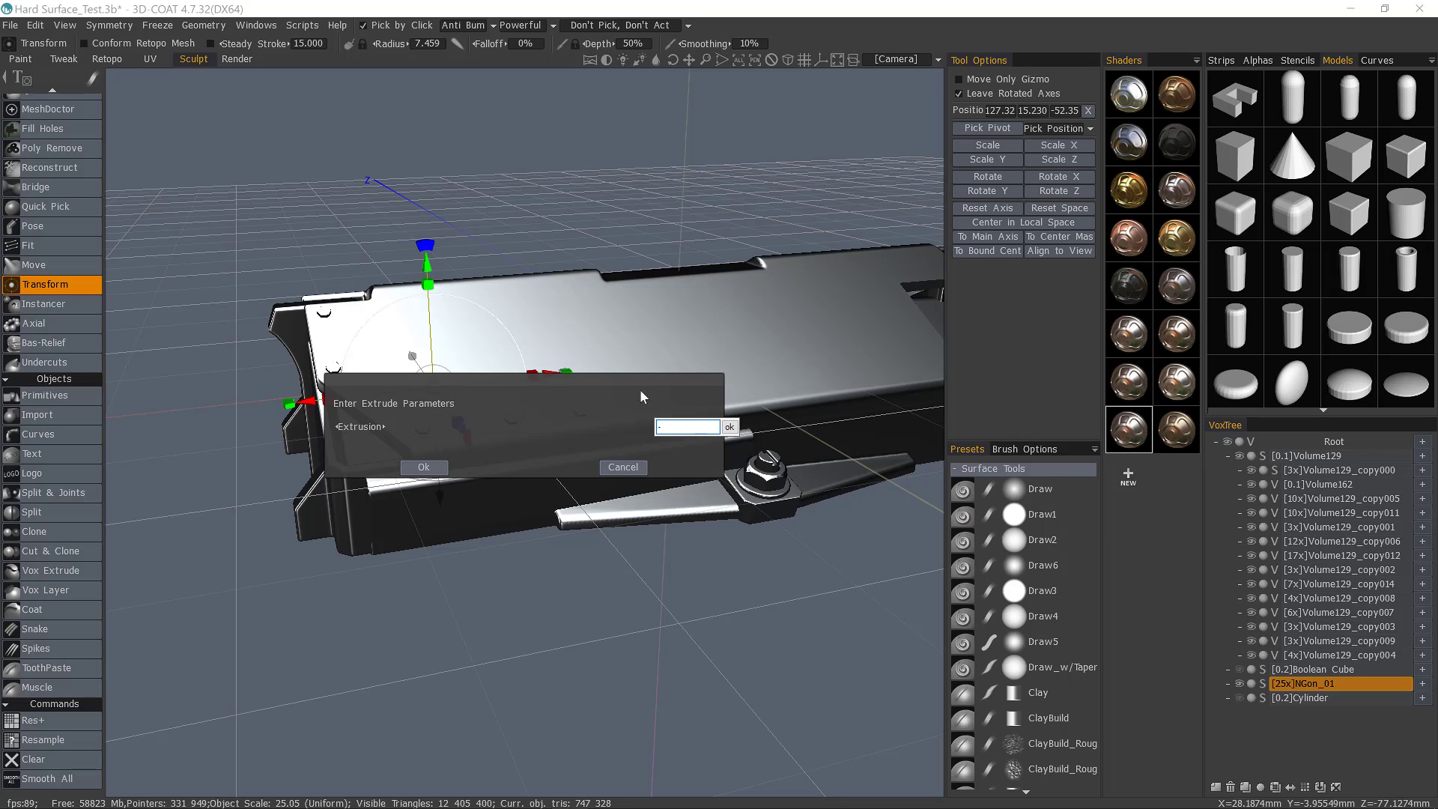
{"action": "type", "text": "-0."}
{"action": "type", "text": "05"}
{"action": "key", "text": "Return"}
{"action": "left_click", "coordinate": [448, 470]}
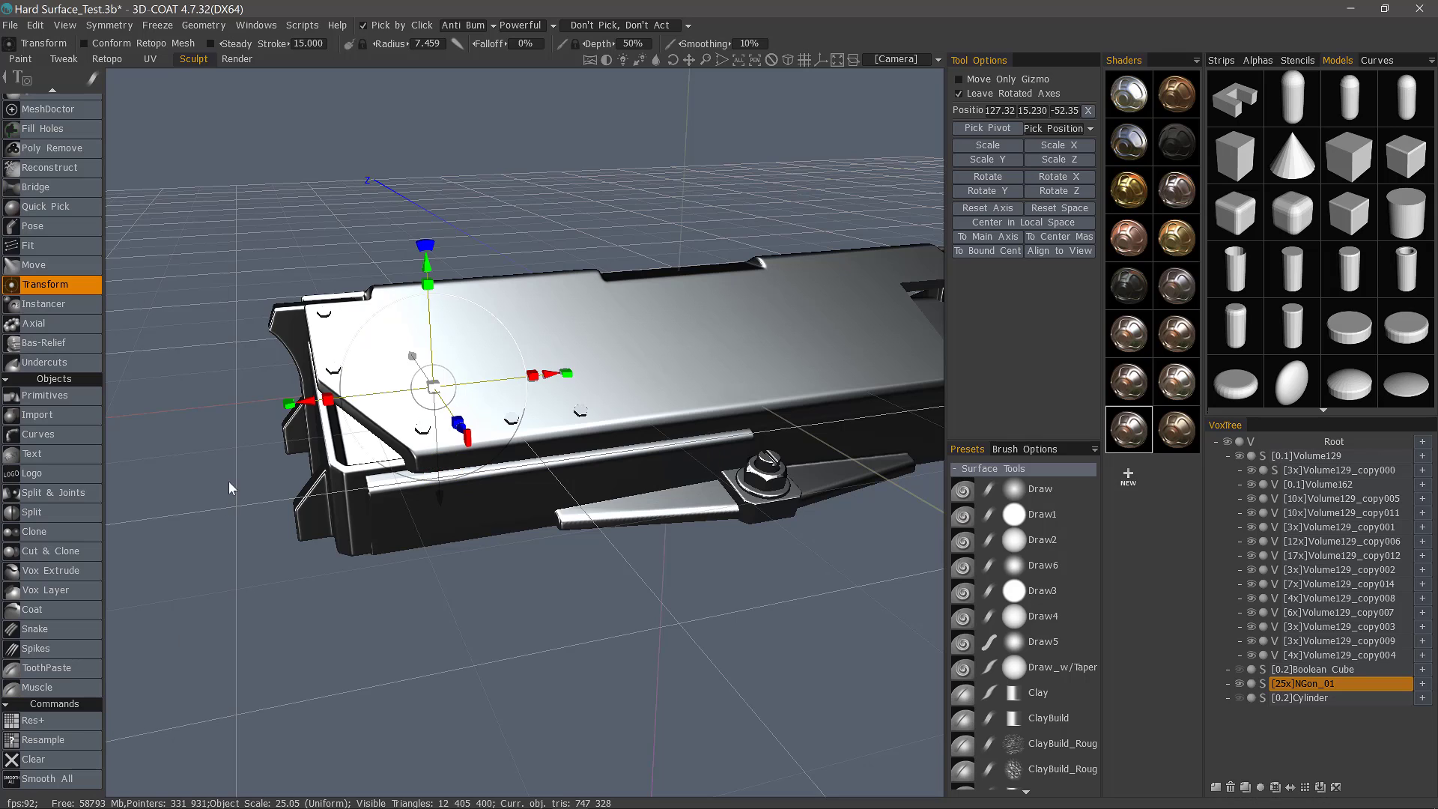
Step: Convert the NGon_01 layer to voxels with a required poly count of 777 594
{"action": "left_click", "coordinate": [1264, 684]}
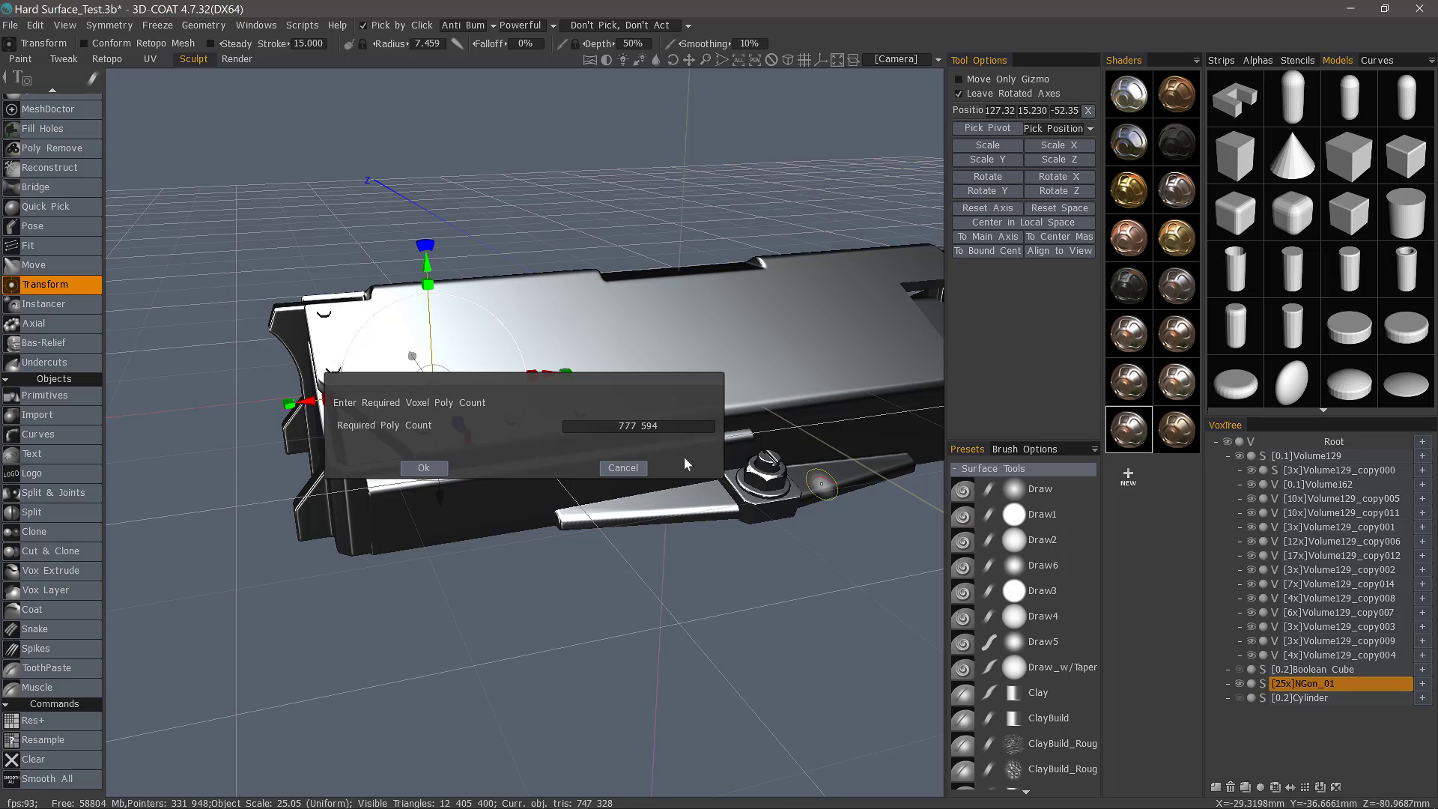
{"action": "left_click", "coordinate": [424, 468]}
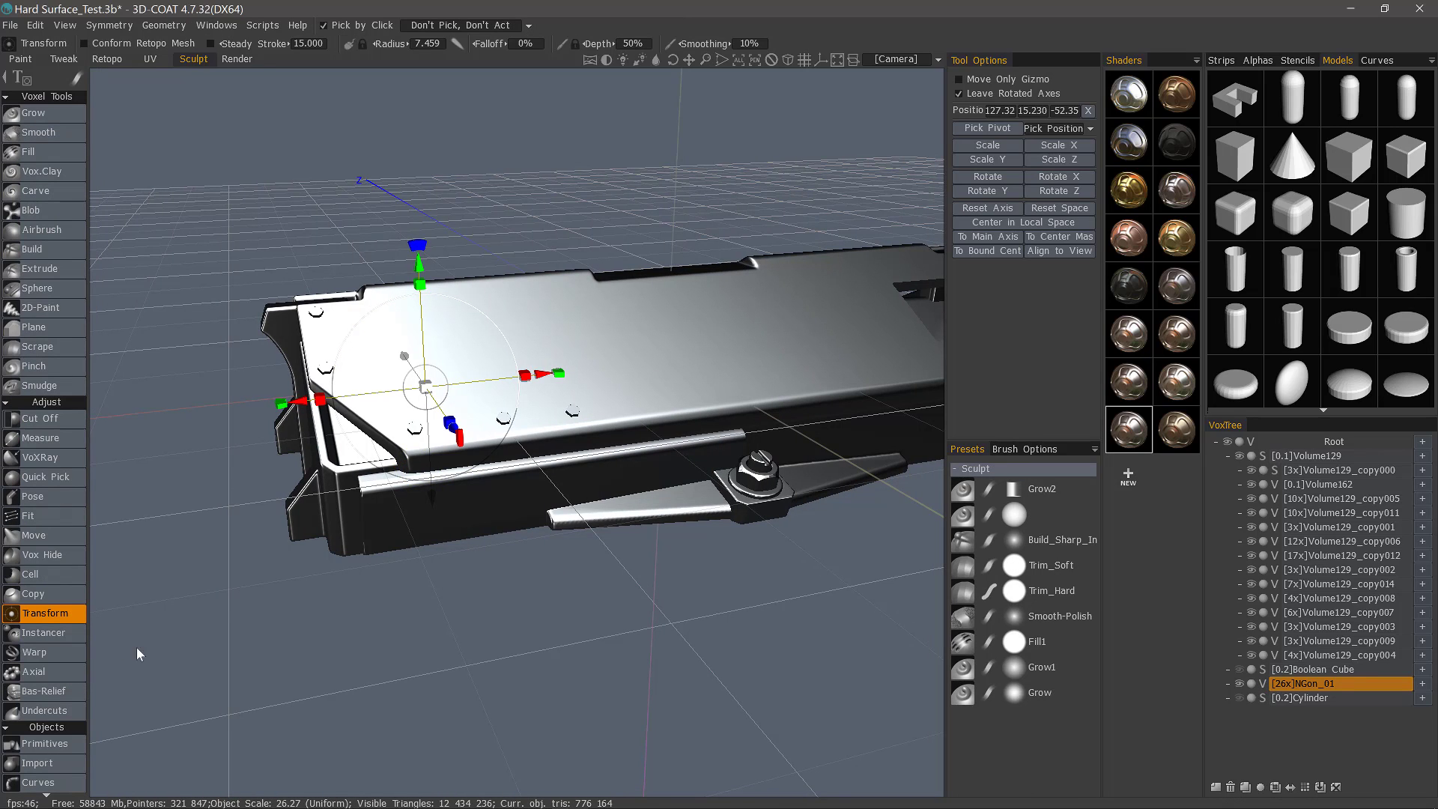
{"action": "left_click_drag", "start_coordinate": [200, 404], "coordinate": [484, 392], "text": "alt"}
{"action": "right_click_drag", "start_coordinate": [485, 392], "coordinate": [644, 404], "text": "alt"}
{"action": "mouse_move", "coordinate": [644, 404]}
{"action": "left_mouse_down", "text": "alt"}
{"action": "mouse_move", "coordinate": [678, 411]}
{"action": "mouse_move", "coordinate": [524, 312]}
{"action": "mouse_move", "coordinate": [540, 360]}
{"action": "mouse_move", "coordinate": [247, 158]}
{"action": "left_mouse_up", "text": "alt"}
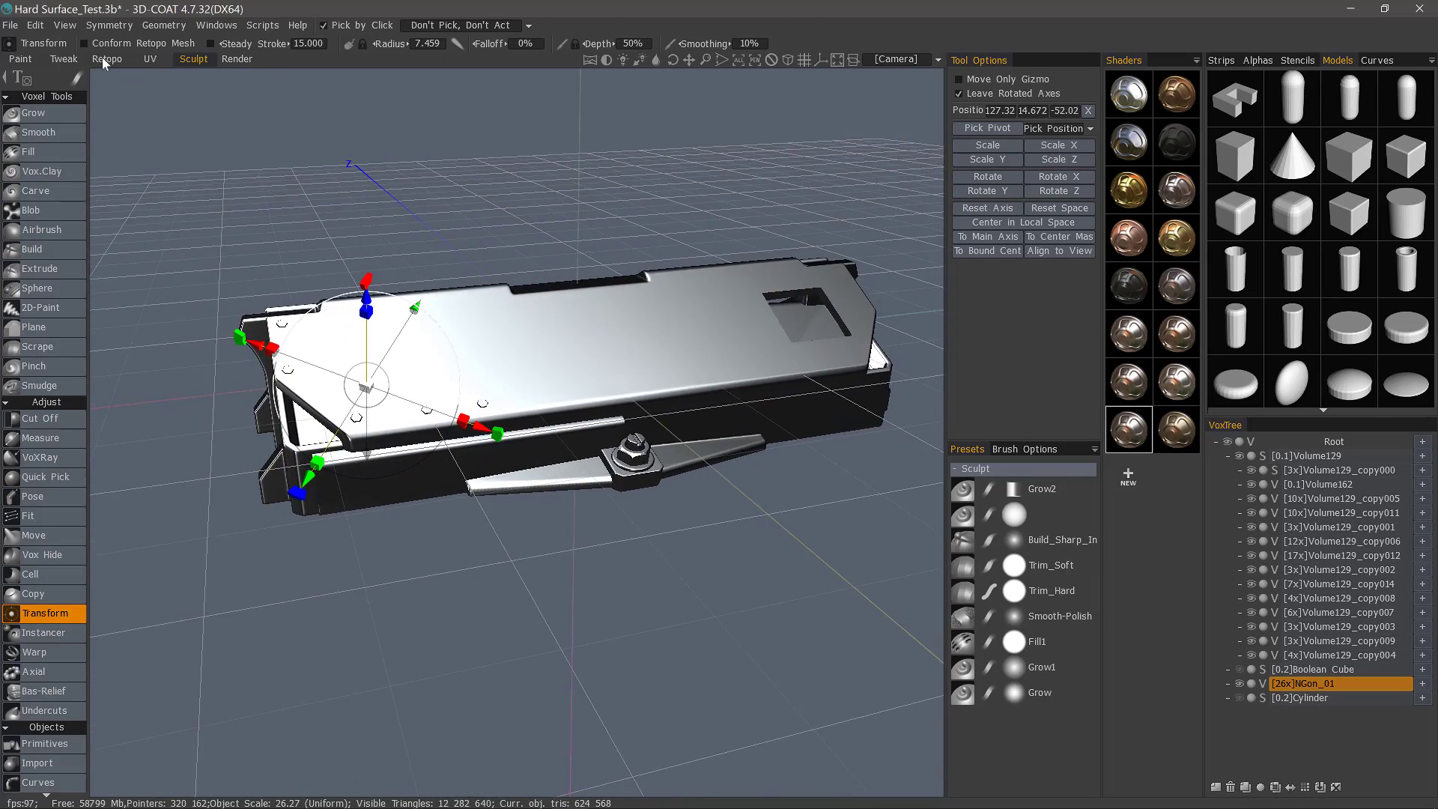
Step: Return to the Retopo room and show the Boolean Cube and Cylinder volumes
{"action": "left_click", "coordinate": [106, 59]}
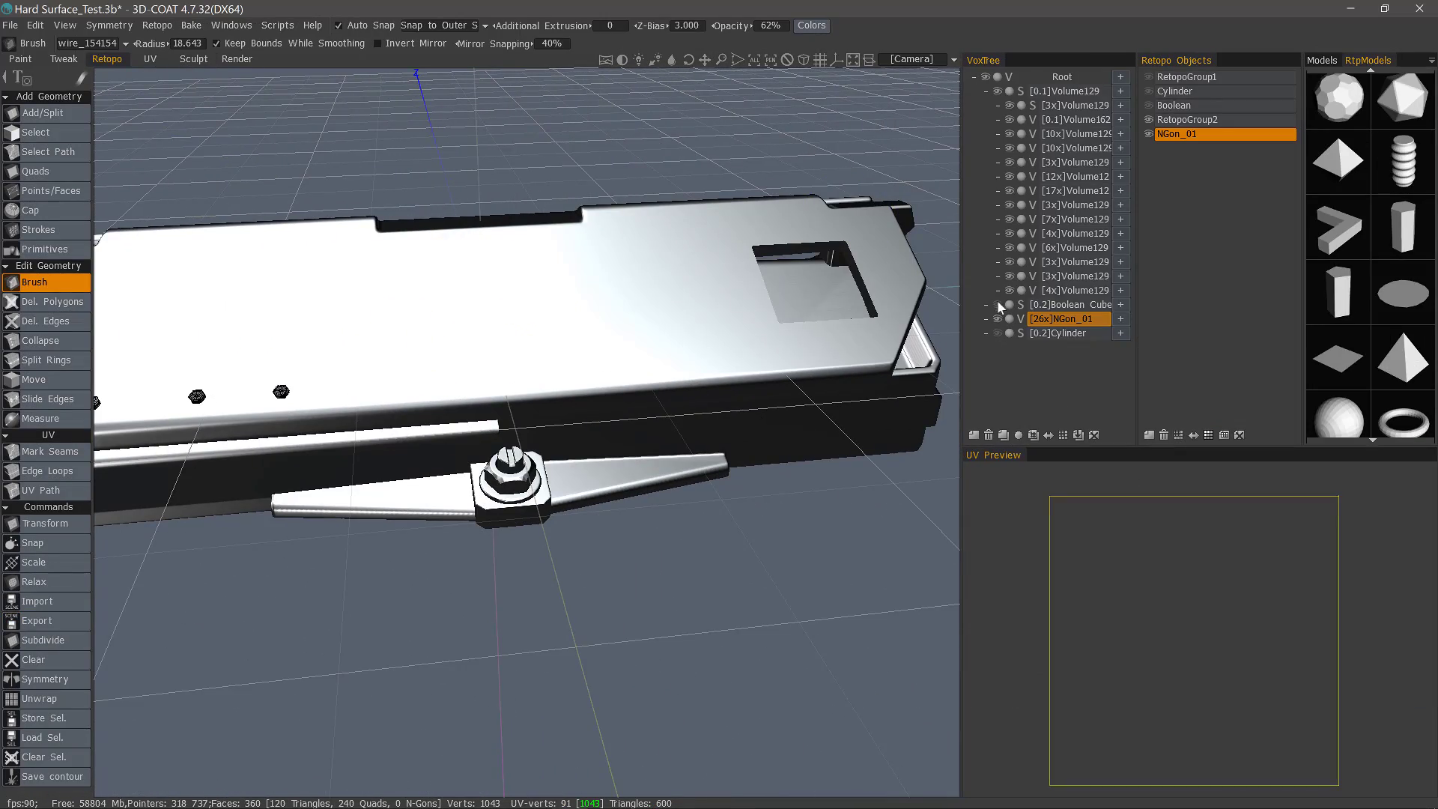
{"action": "left_click", "coordinate": [998, 305]}
{"action": "left_click", "coordinate": [997, 333]}
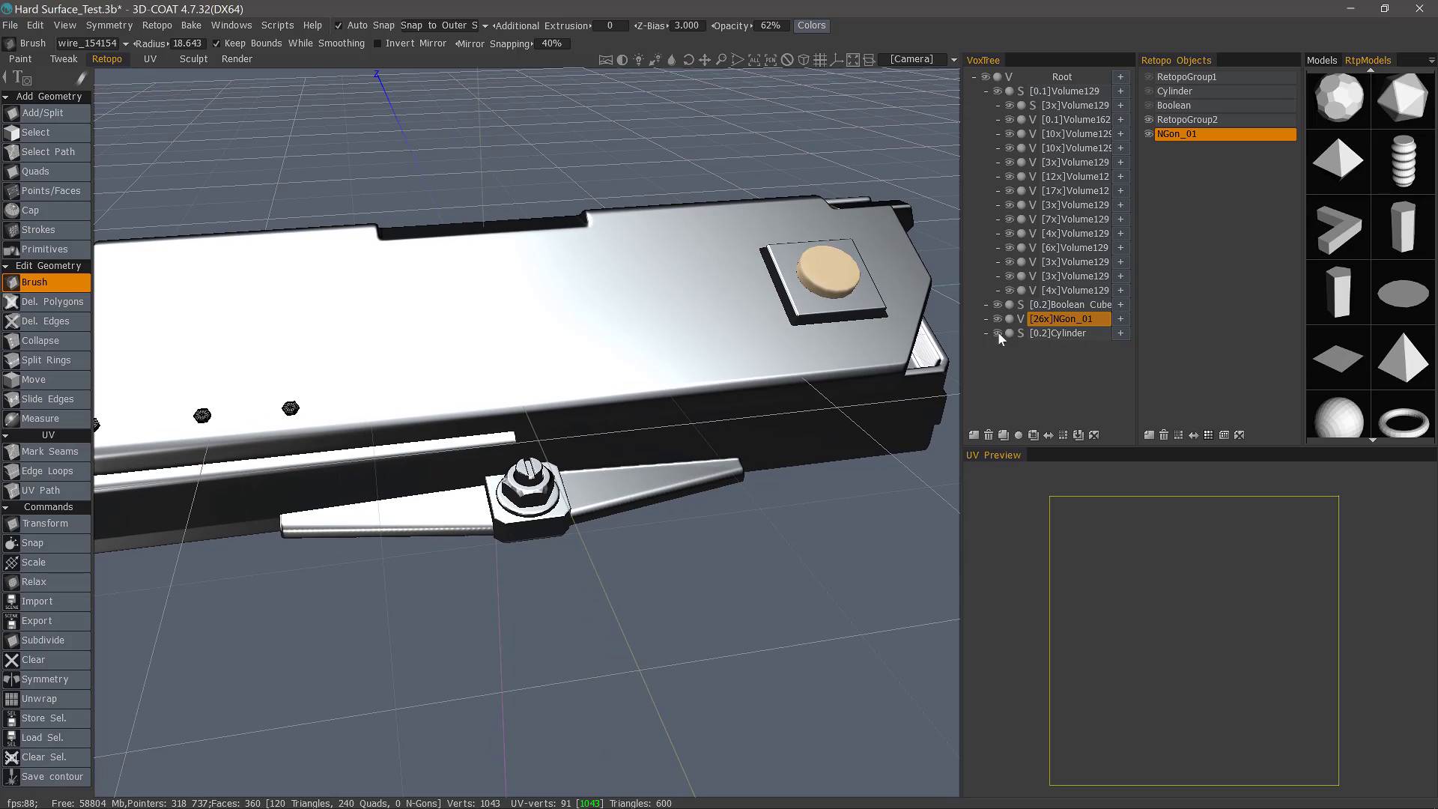
{"action": "scroll", "coordinate": [899, 352], "scroll_direction": "down", "scroll_amount": 3}
Step: Show the Boolean and Cylinder retopo objects over the matching volumes at the plate's opening
{"action": "left_click_drag", "start_coordinate": [876, 329], "coordinate": [903, 348]}
{"action": "left_click", "coordinate": [1150, 106]}
{"action": "left_click", "coordinate": [1150, 91]}
{"action": "left_click_drag", "start_coordinate": [876, 213], "coordinate": [585, 360]}
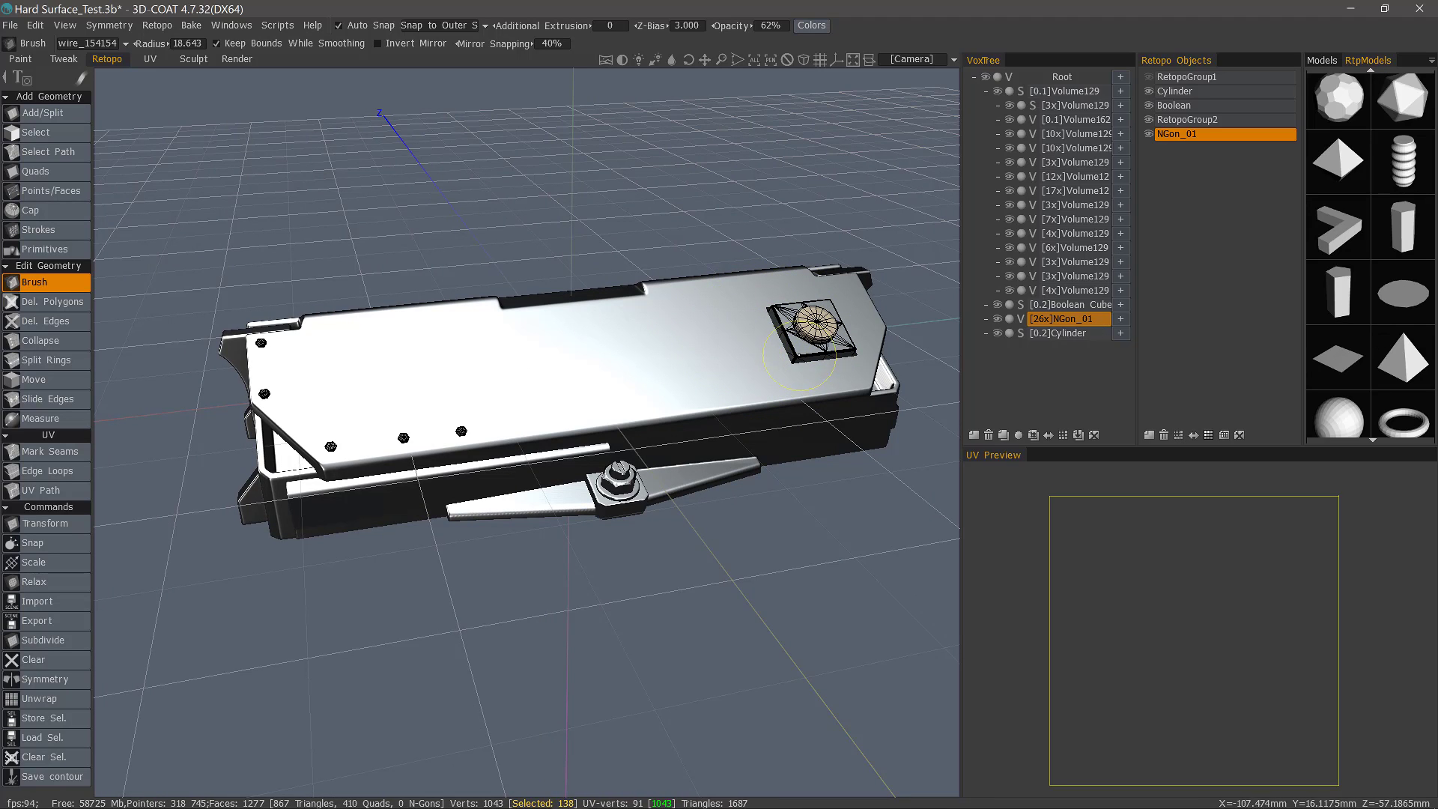
{"action": "left_click_drag", "start_coordinate": [135, 573], "coordinate": [192, 543]}
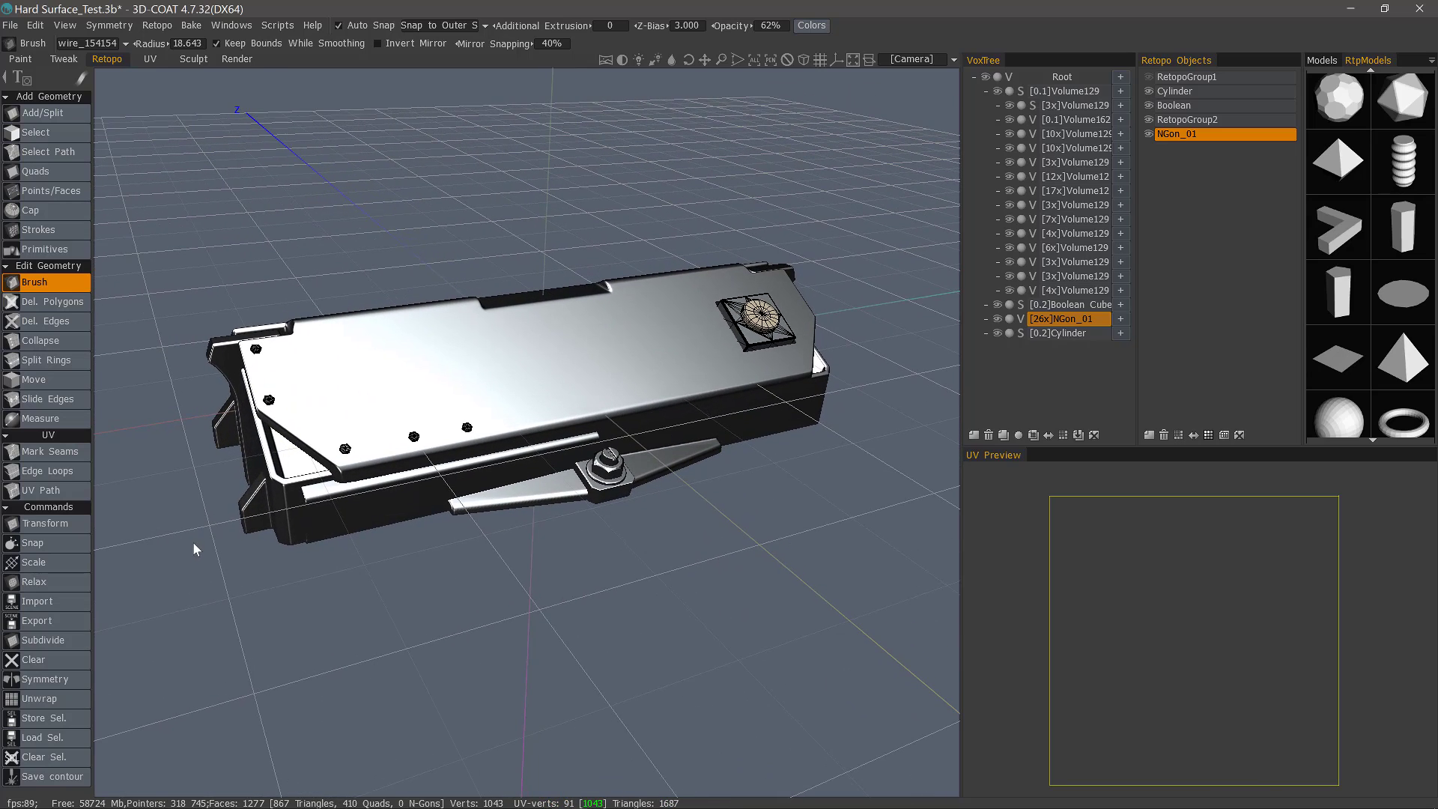